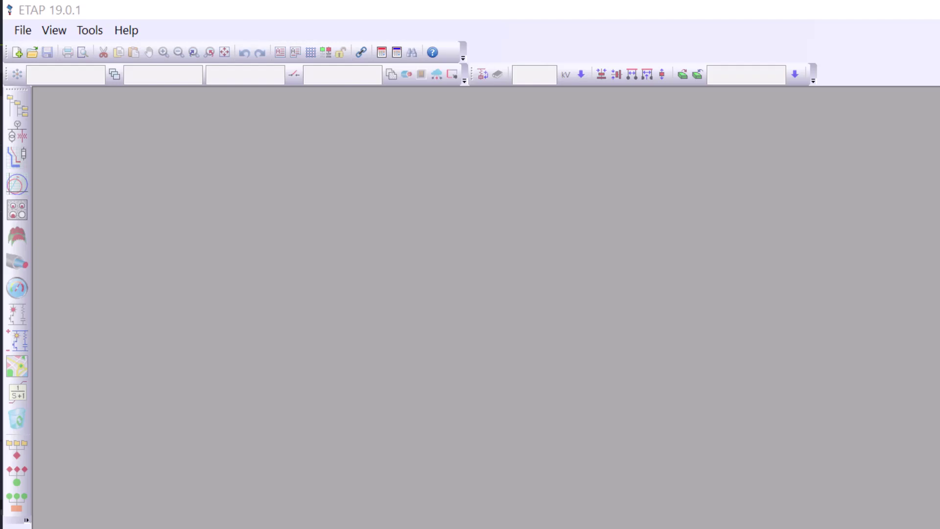
- Create a new project named Power Source Plant with the Local SQL DB driver and open it with Project Master & Editor access
click(27, 28)
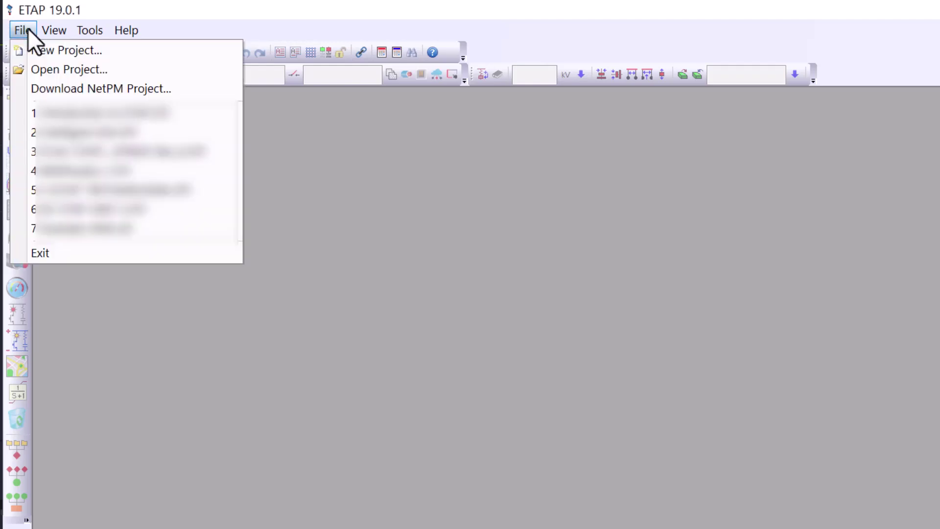
click(104, 54)
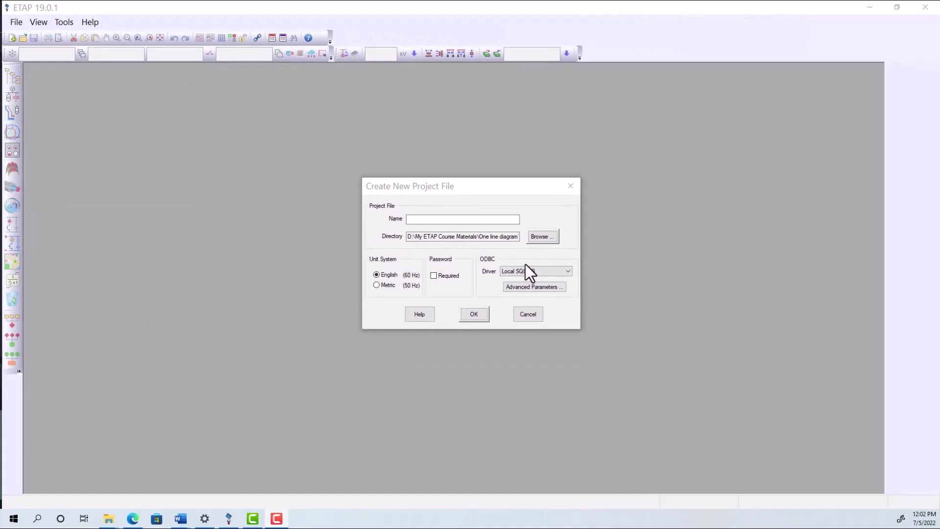
click(433, 218)
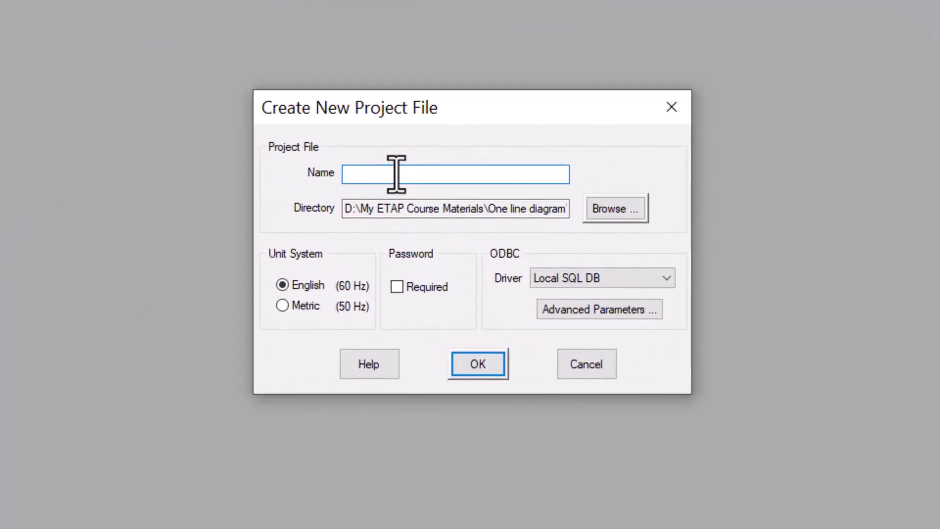
text(Power Source Plant)
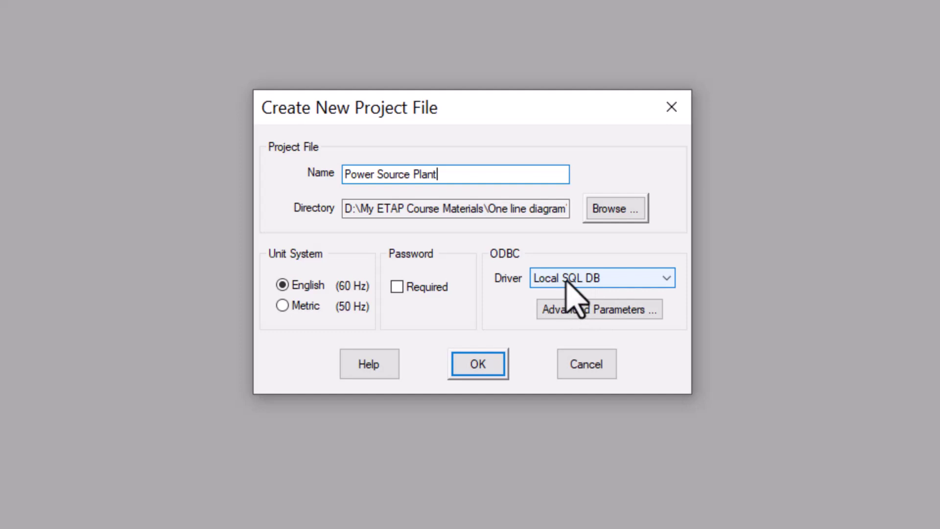
click(664, 278)
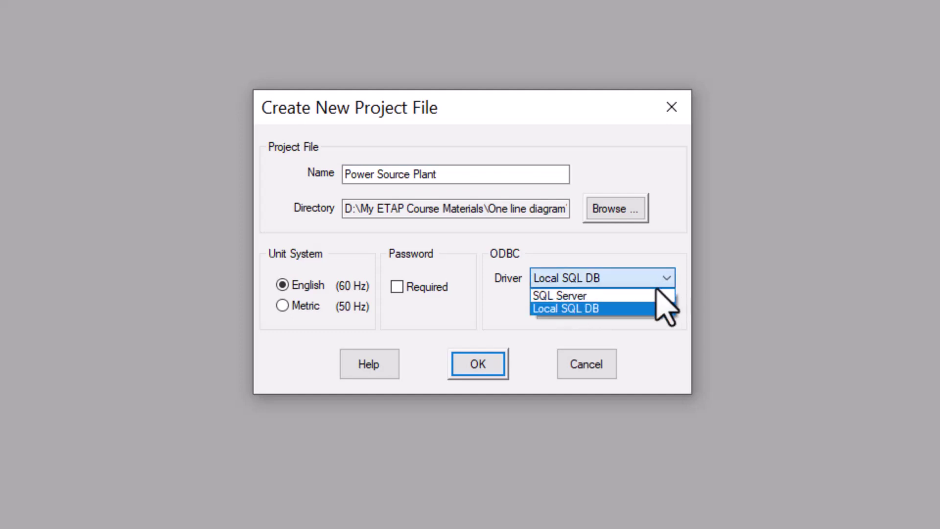
click(659, 291)
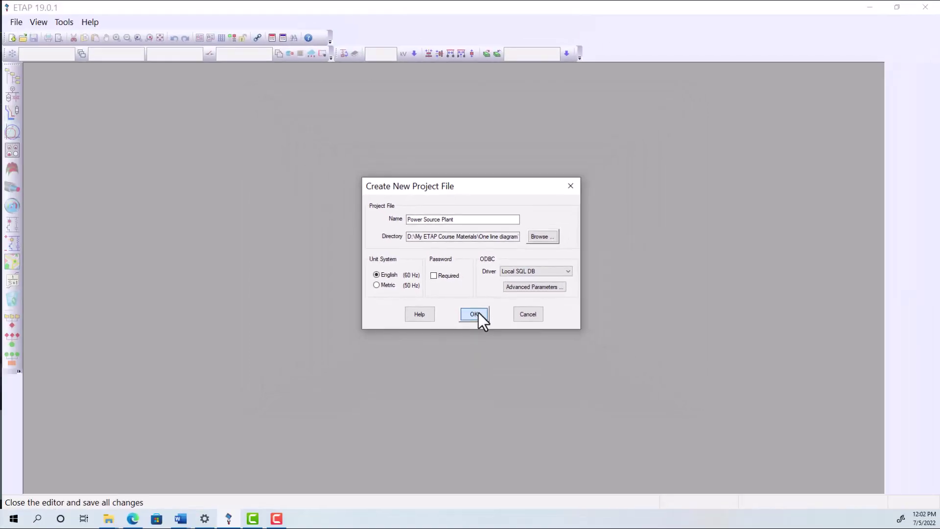
click(475, 314)
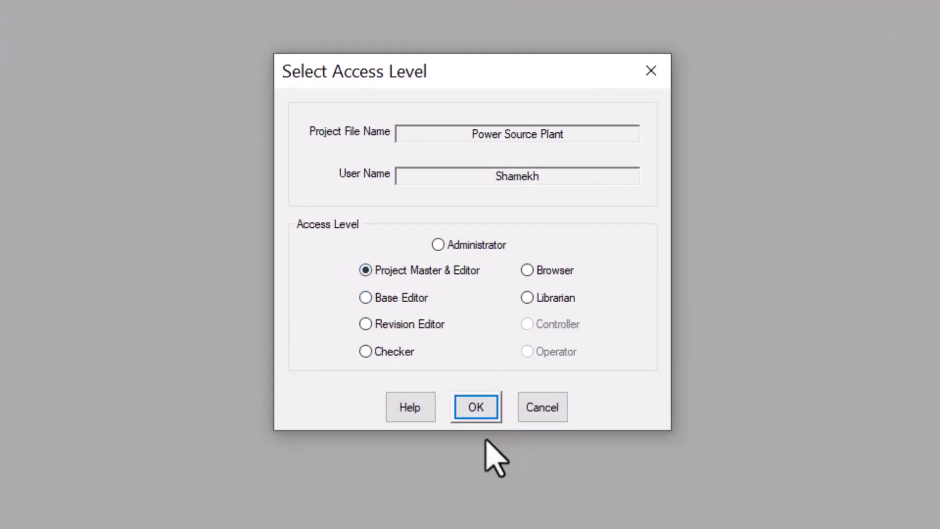
click(476, 409)
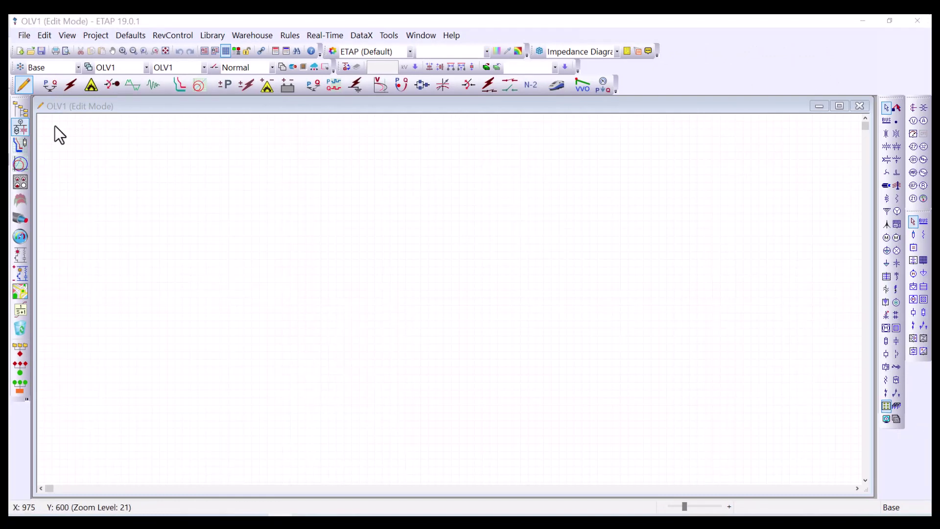
- Insert a new Microsoft Word Document object for the reference one-line diagram and shift it slightly down on the canvas
click(49, 106)
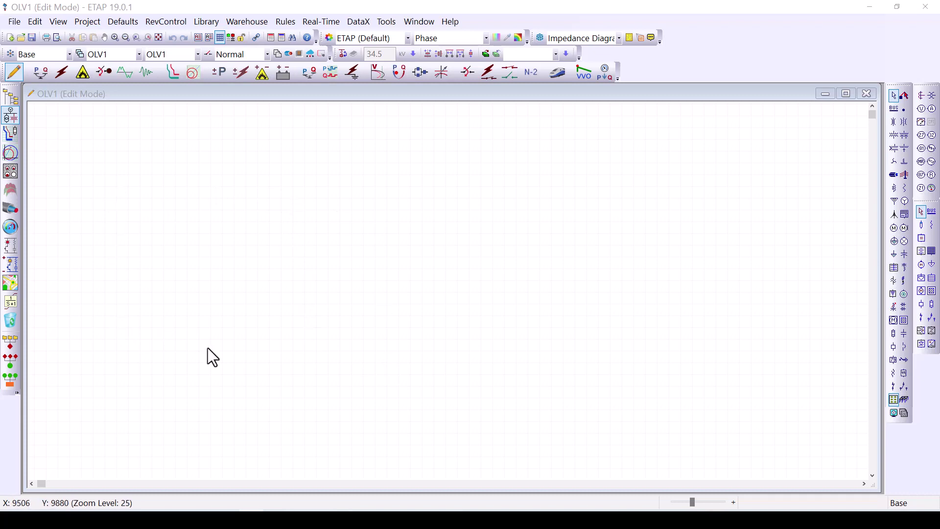
click(35, 22)
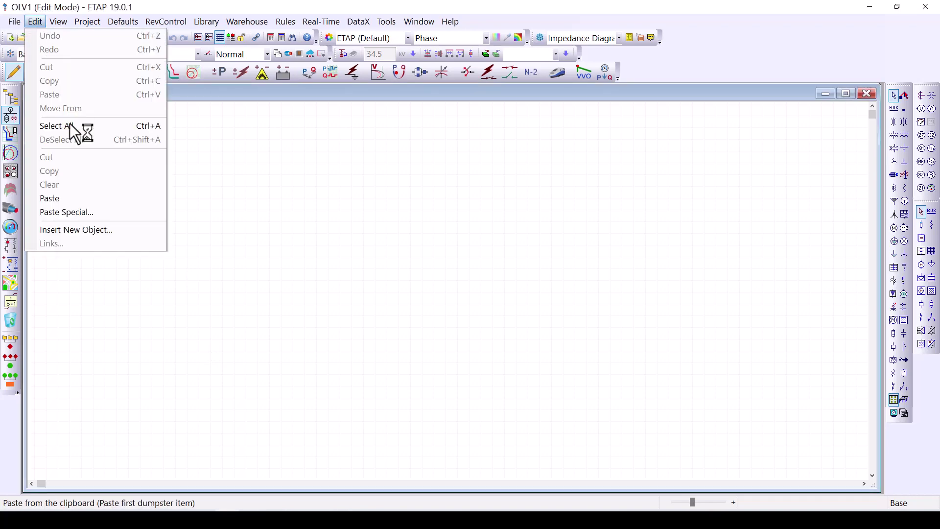
click(128, 229)
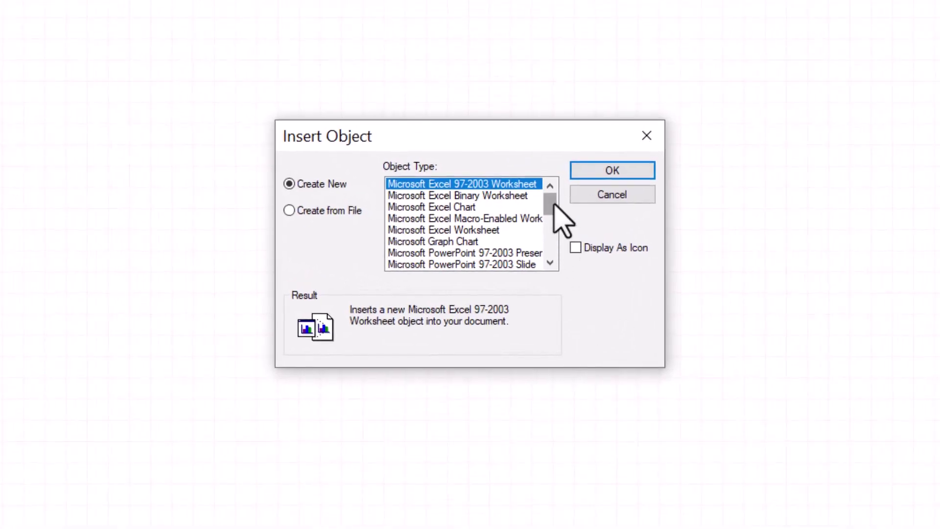
drag(555, 205, 555, 224)
click(480, 253)
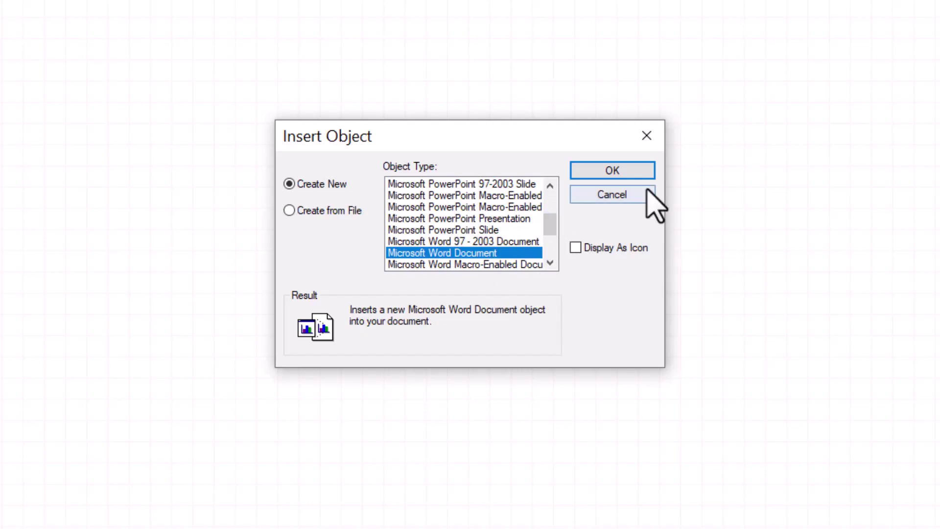
click(636, 173)
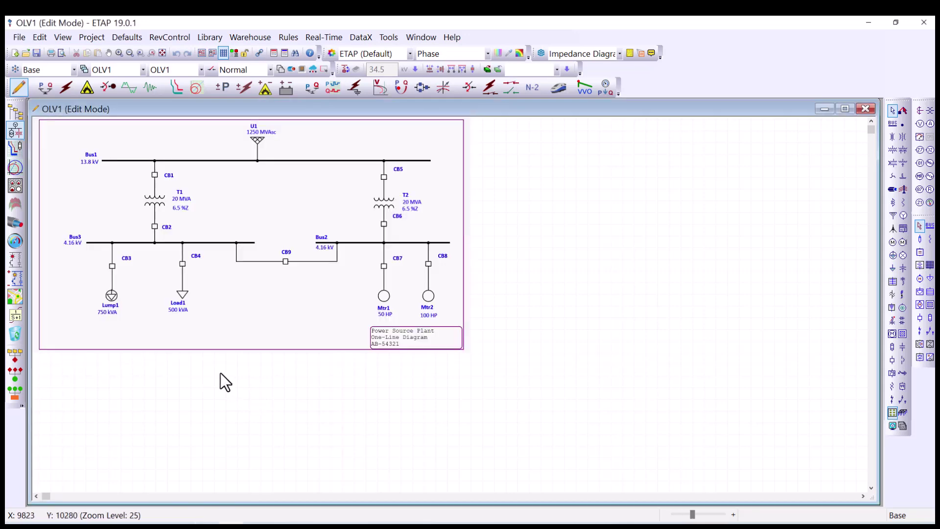
drag(187, 343, 202, 369)
click(197, 408)
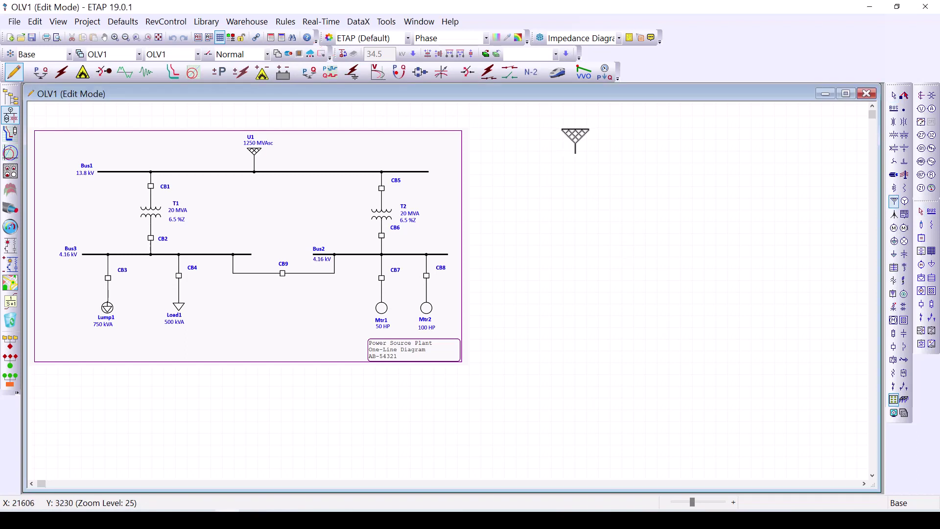
- Place a power grid beside the reference diagram and a bus below it, lengthening the bus at both ends
click(564, 140)
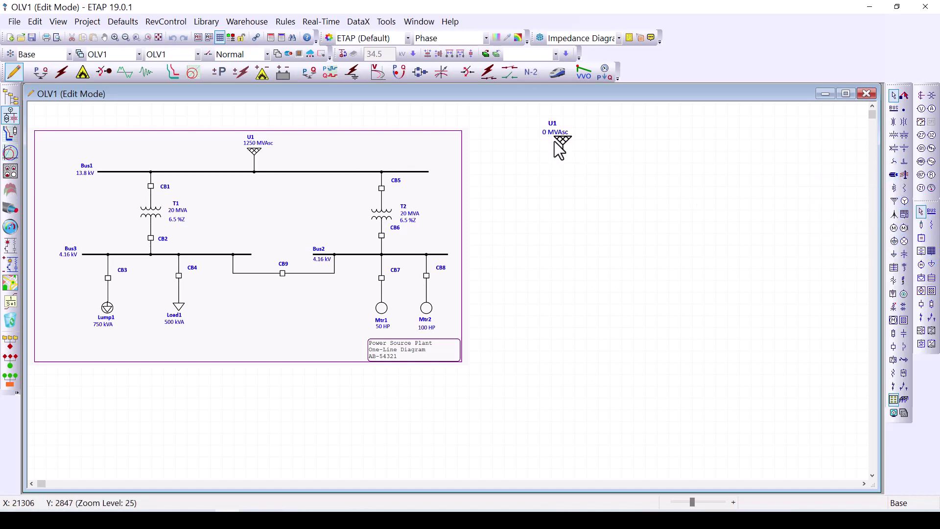
click(894, 109)
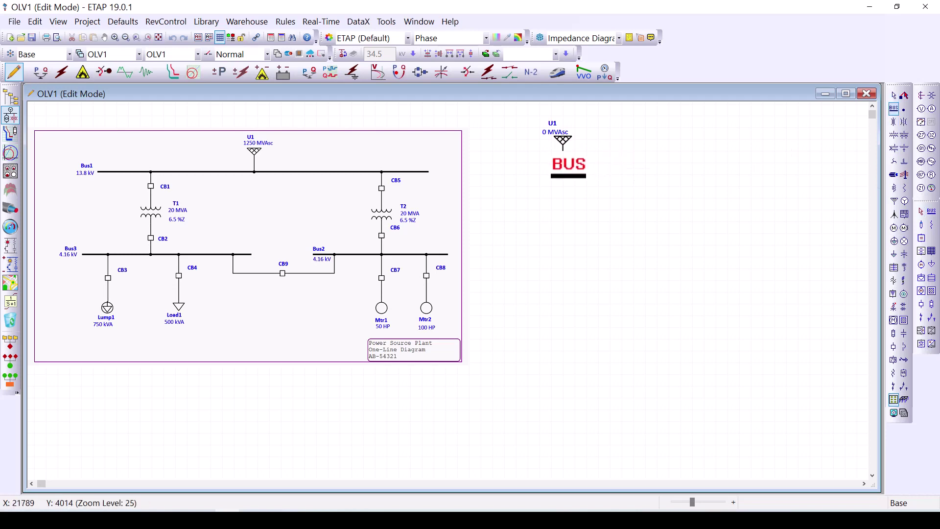
click(563, 174)
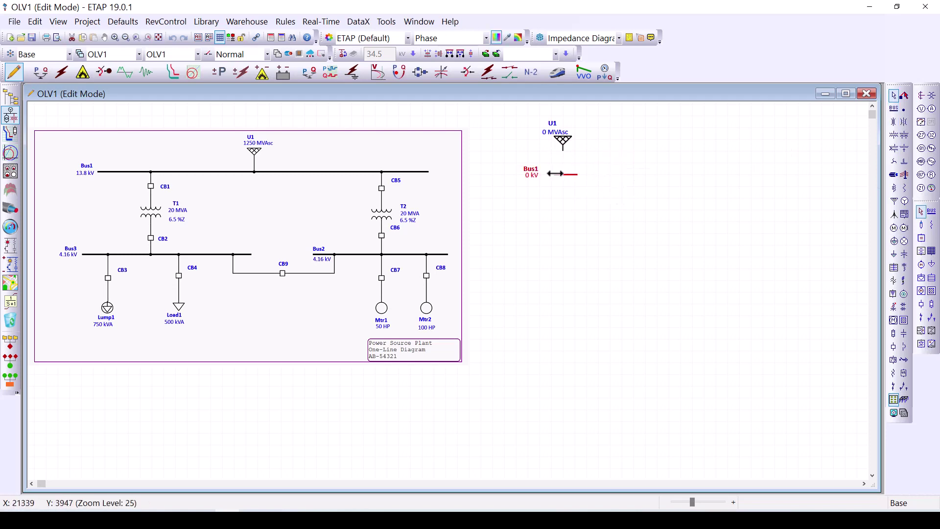
drag(555, 174, 500, 175)
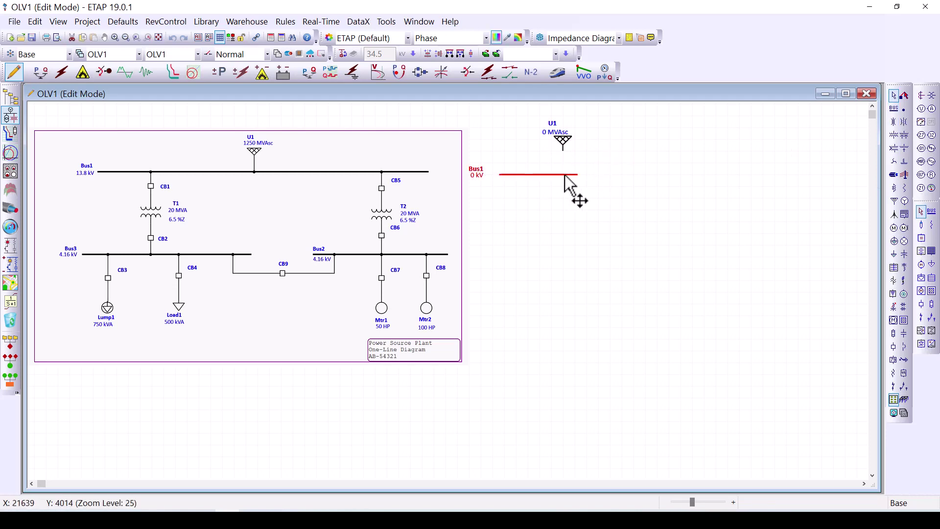
drag(580, 175, 652, 175)
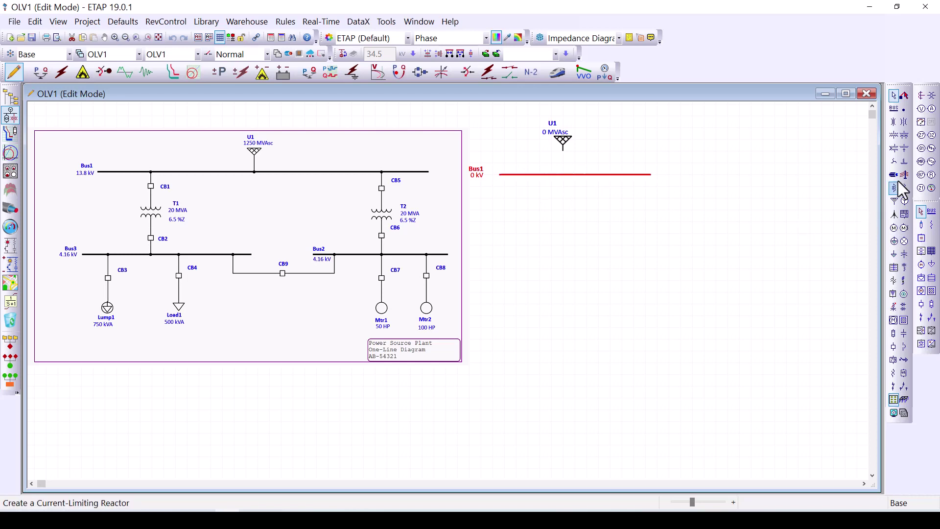
- Place a two-winding transformer beneath the upper bus and a second bus below the transformer
click(894, 135)
click(563, 212)
click(894, 109)
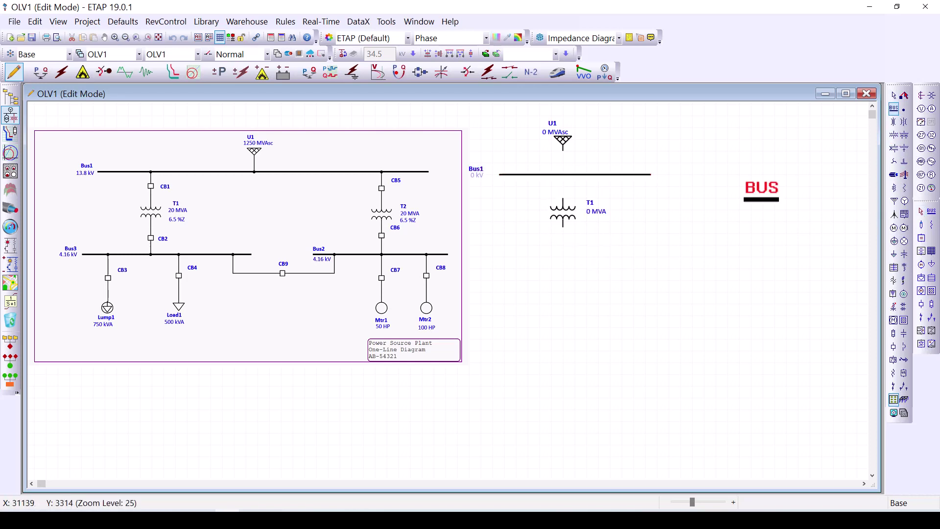
click(563, 256)
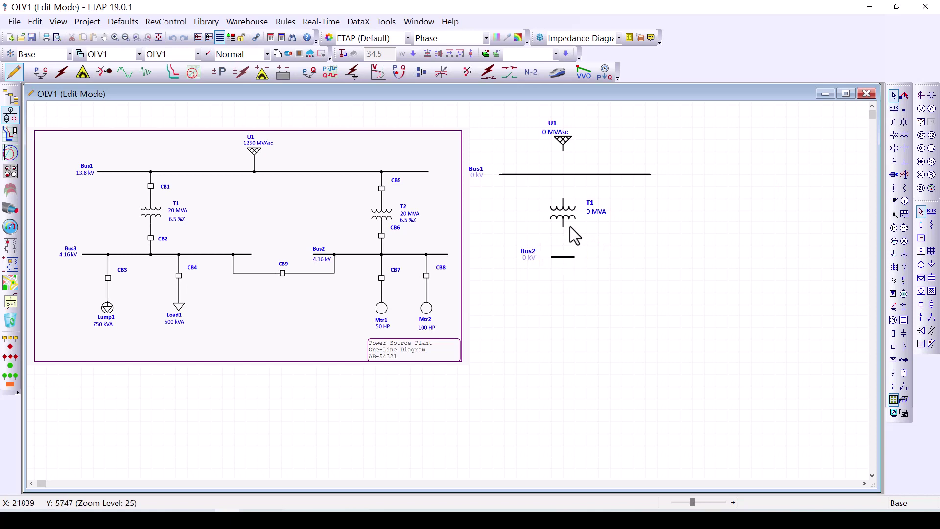
- Connect transformer T1 to Bus1 and Bus2, and lengthen Bus2 at both ends to match Bus1
drag(566, 198, 562, 175)
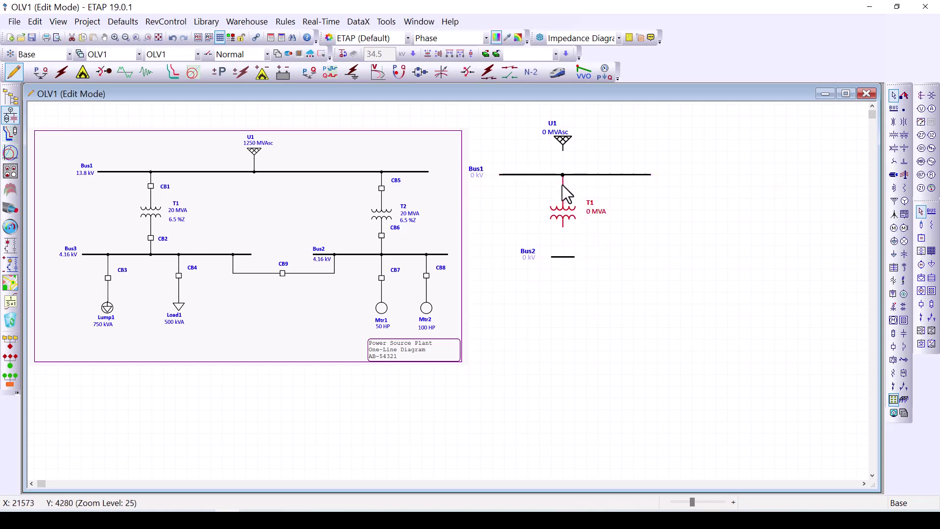
drag(566, 227, 650, 256)
click(572, 257)
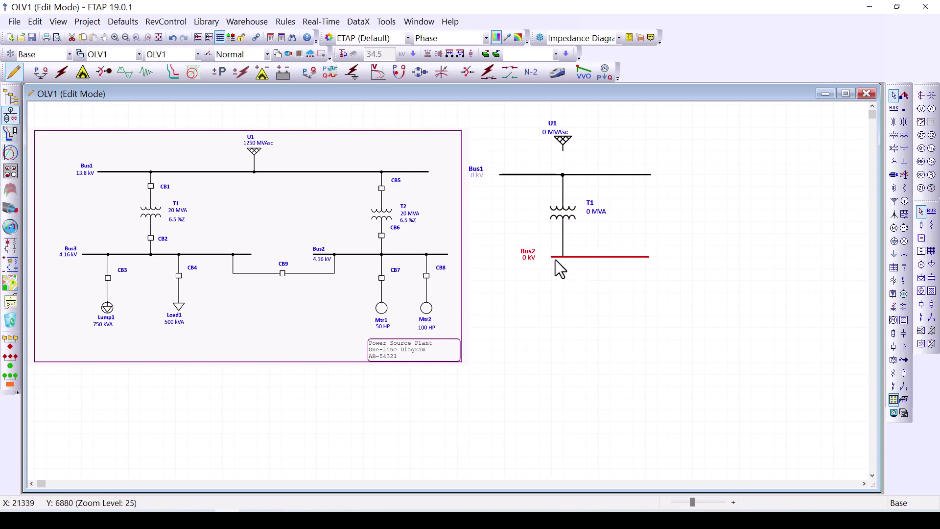
drag(551, 257, 498, 257)
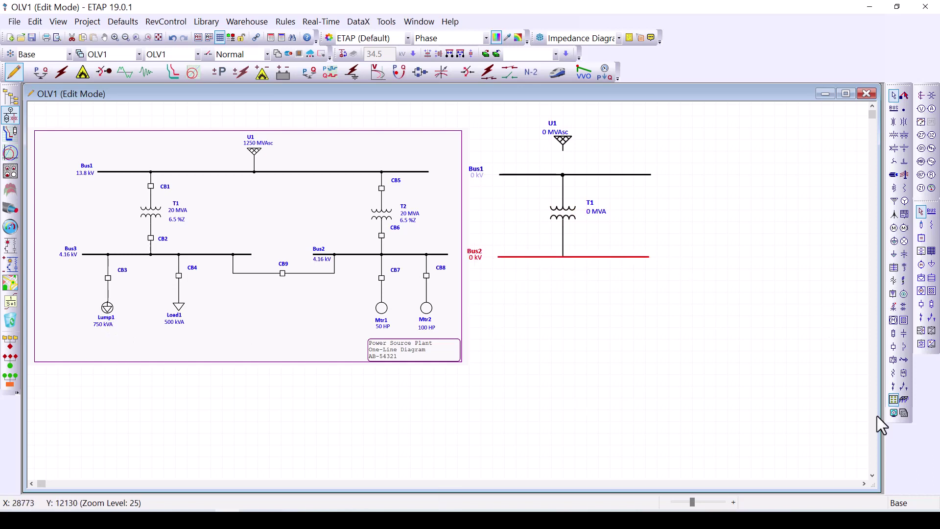
- Add a lumped load and a static load below Bus2, each connected to that bus
click(895, 243)
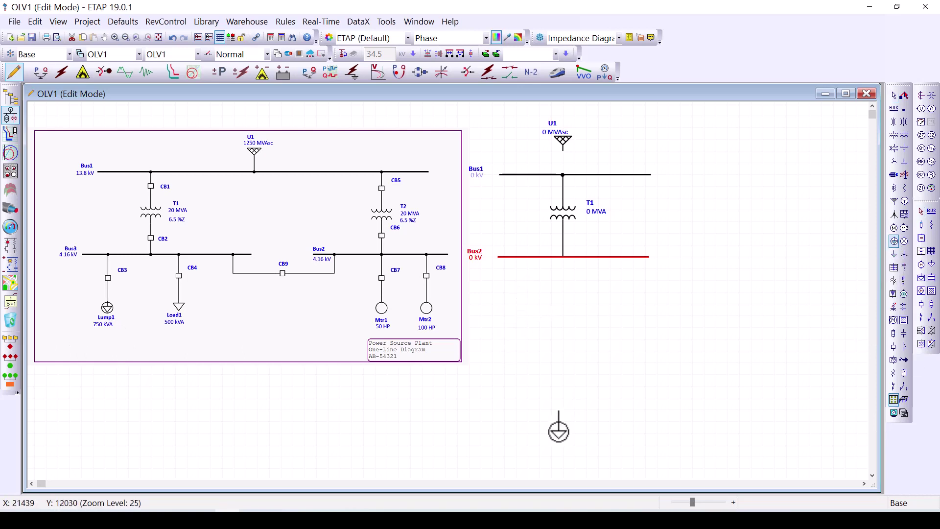
click(529, 280)
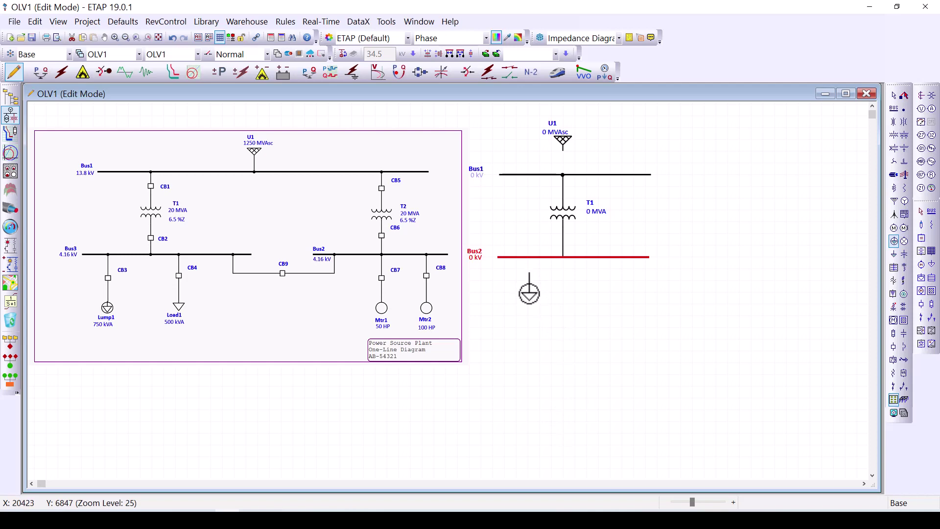
click(528, 299)
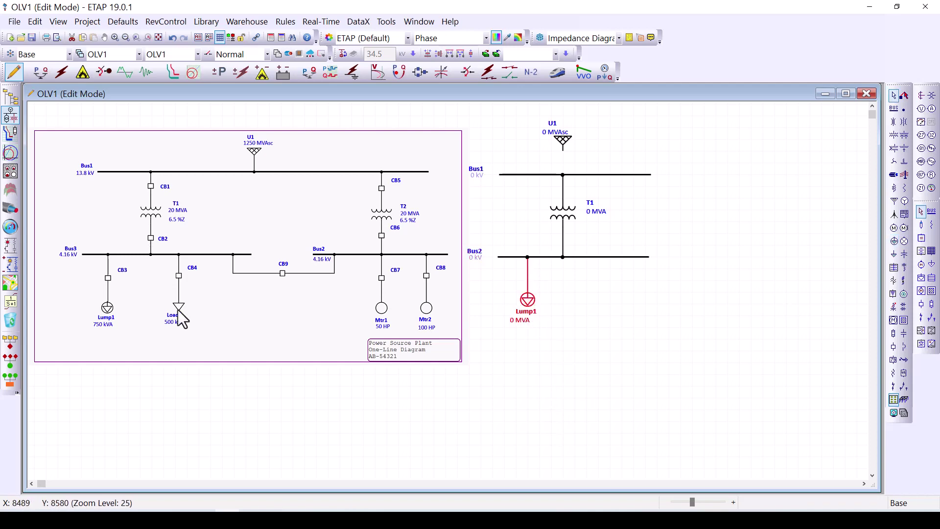
click(894, 254)
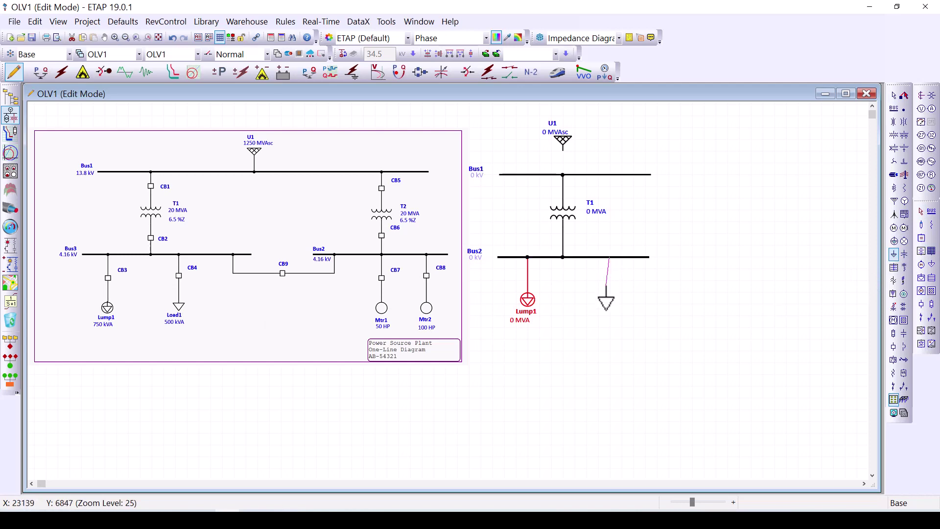
click(607, 308)
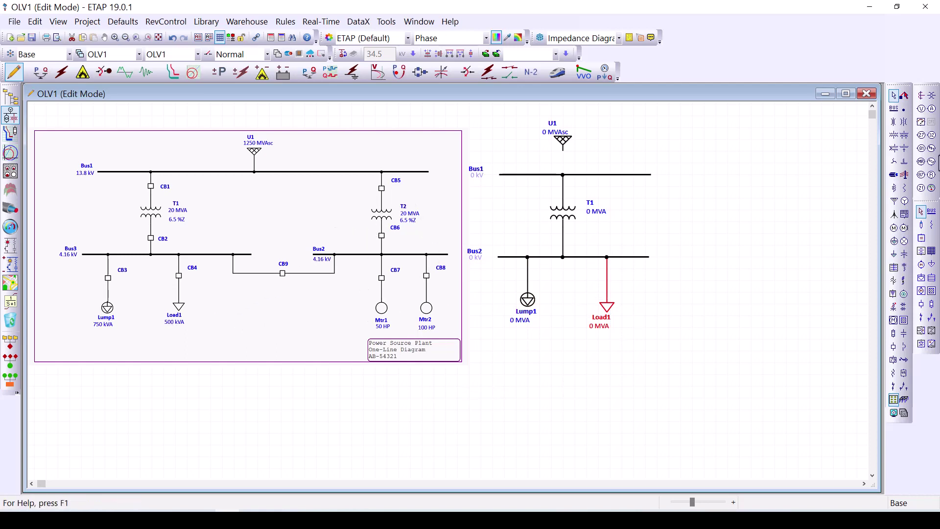
- Extend Bus1 to the right to make room for a second branch and connect power grid U1 to it
click(641, 175)
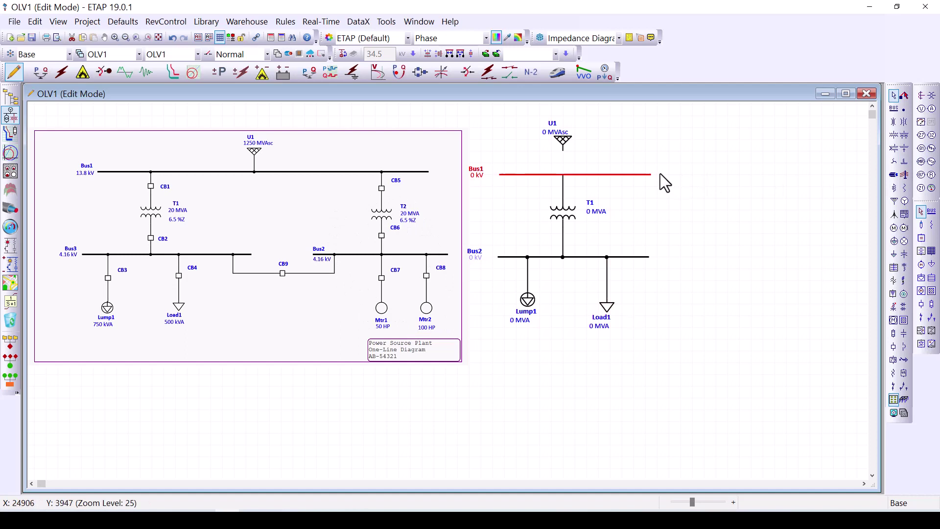
drag(651, 175, 815, 169)
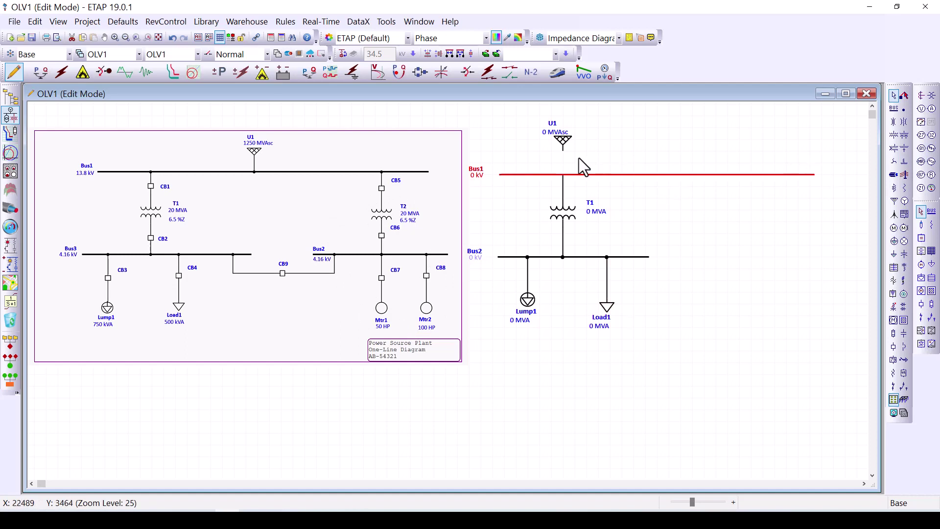
drag(564, 151, 567, 182)
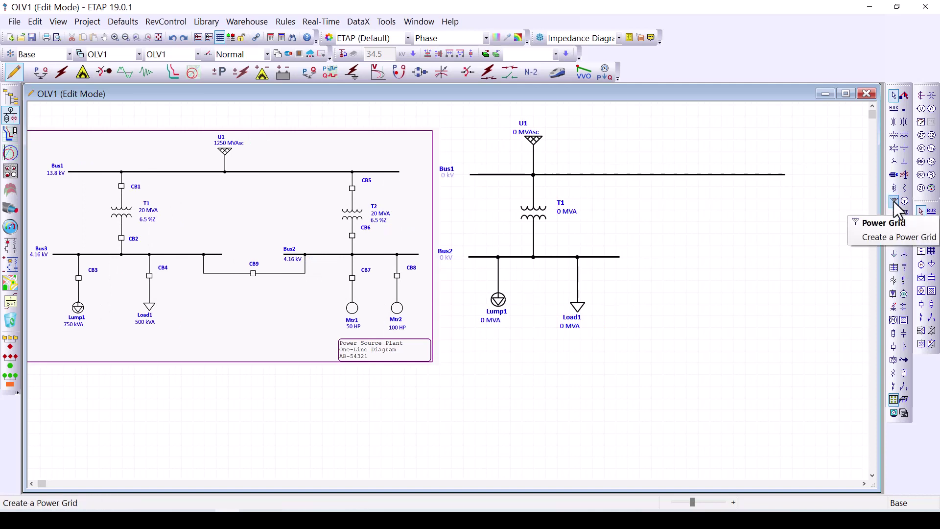
- Add a second two-winding transformer under the right part of Bus1 with a new bus below, connecting it to both buses
click(894, 135)
click(716, 214)
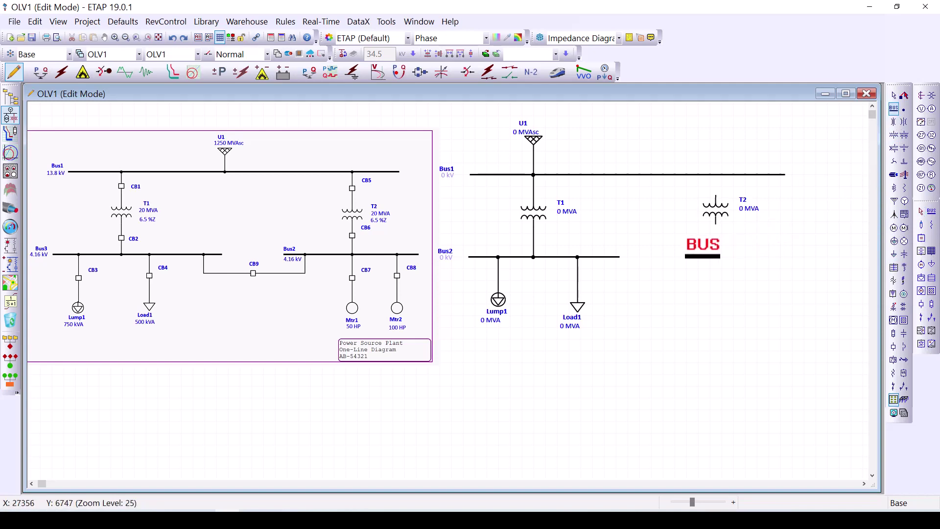
click(722, 256)
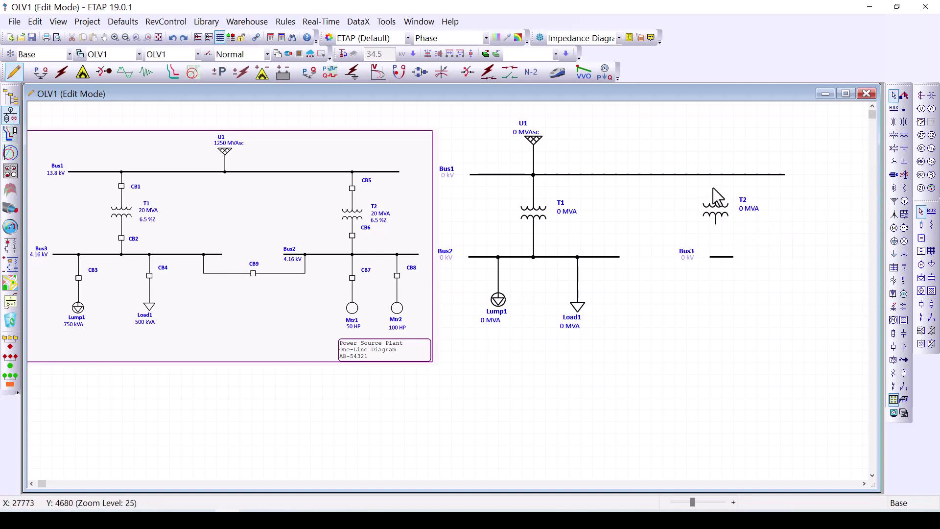
drag(713, 188, 716, 175)
drag(716, 226, 722, 264)
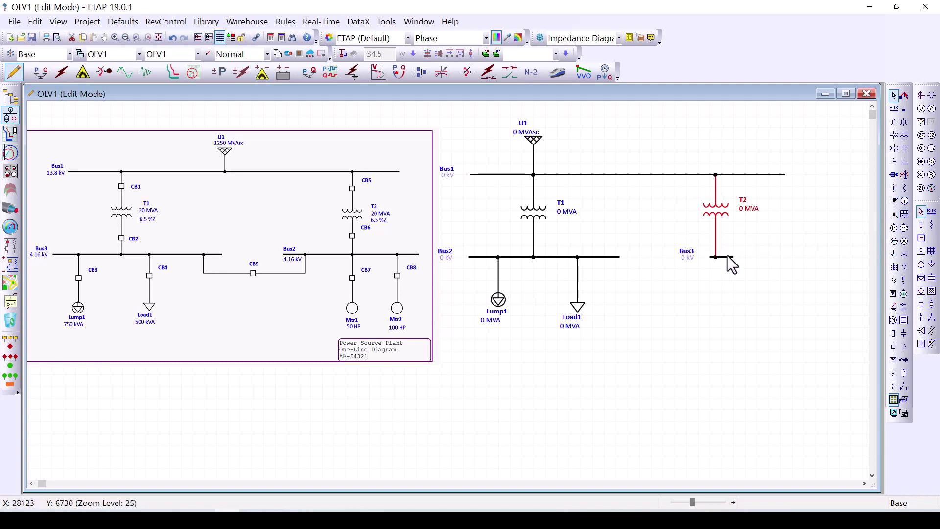
- Extend Bus3 to make room for loads and add two motors below it, each connected to that bus
click(727, 256)
drag(726, 257, 800, 257)
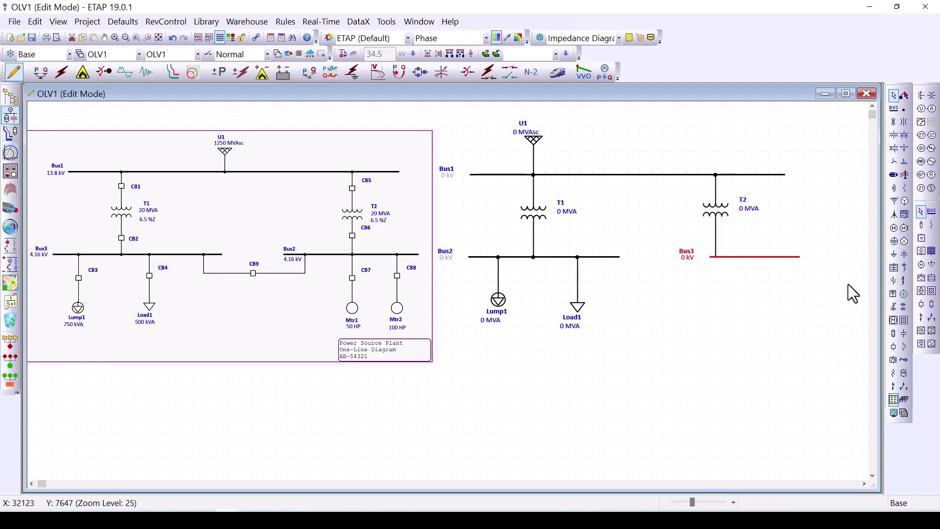
click(894, 228)
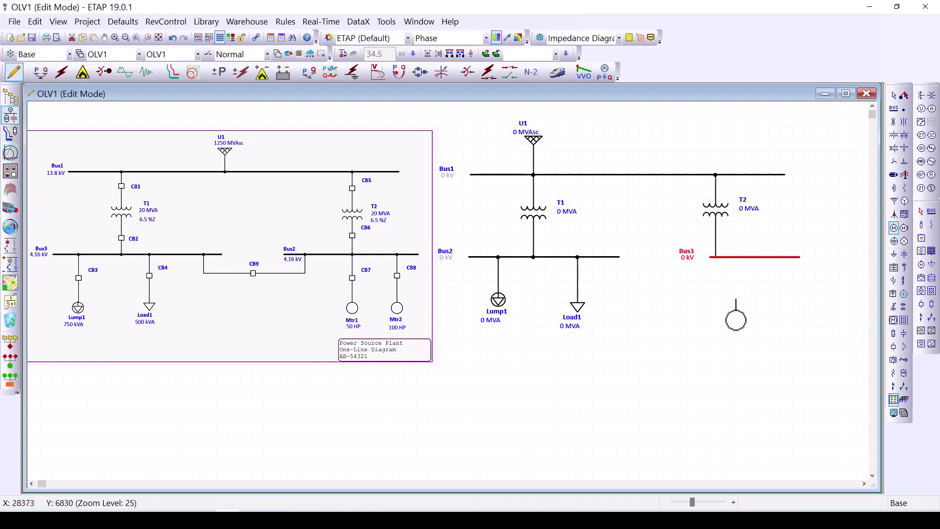
click(736, 301)
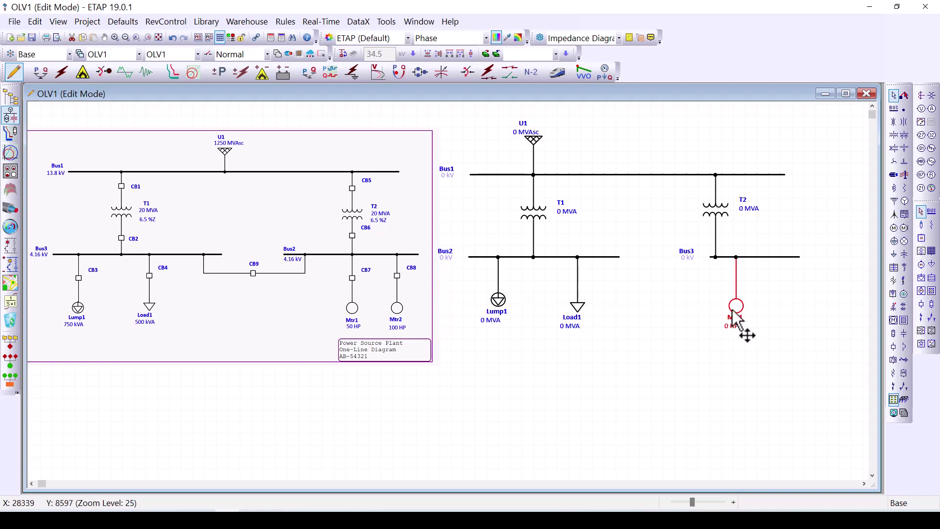
drag(734, 316, 732, 309)
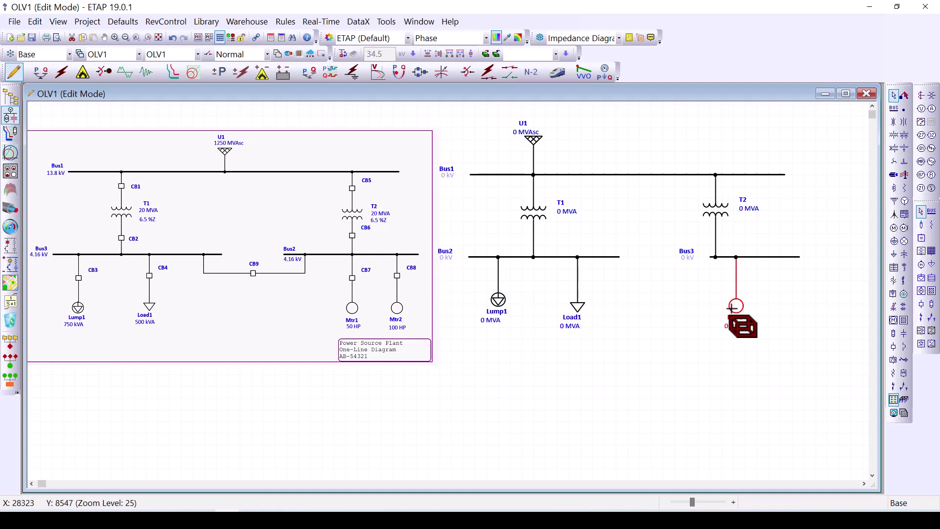
drag(731, 309, 778, 257)
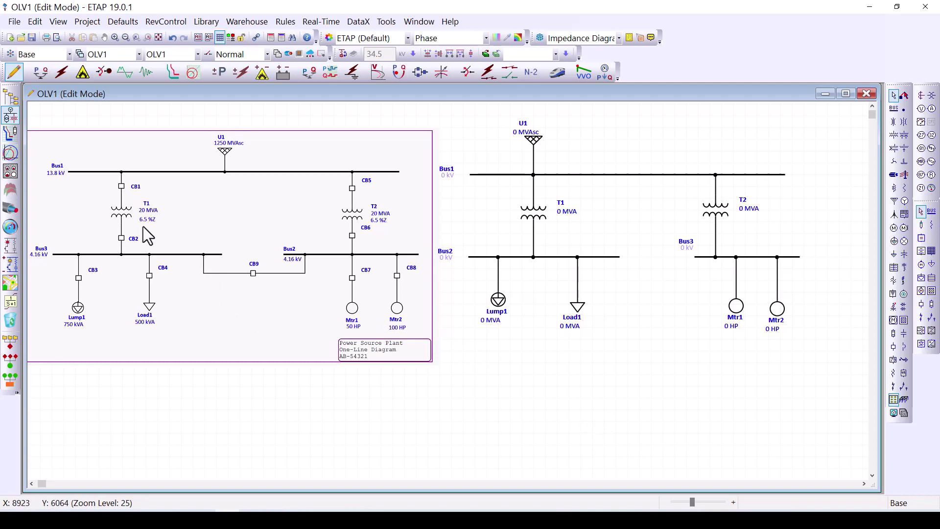
click(56, 188)
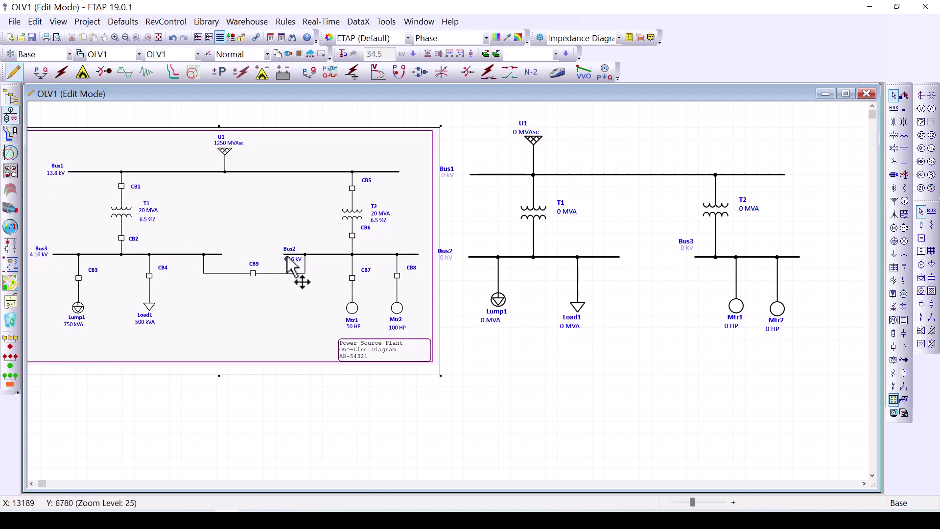
click(448, 263)
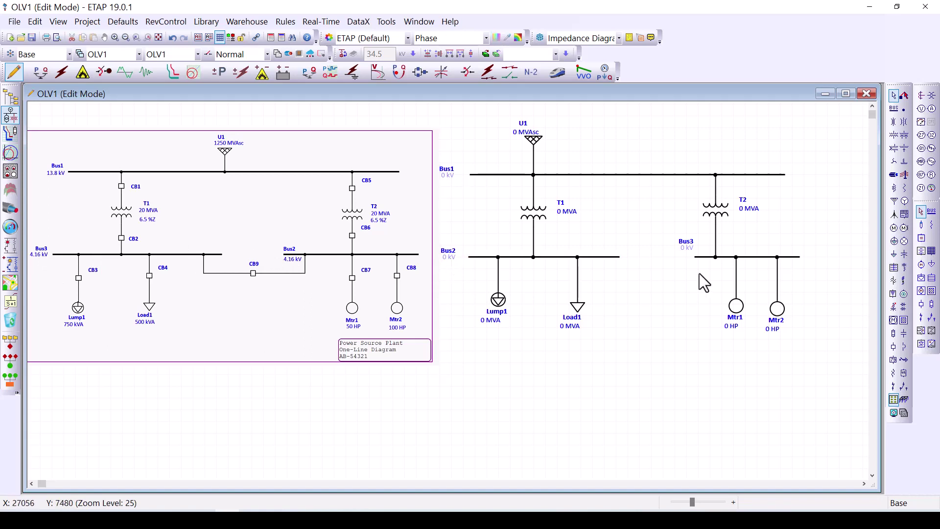
click(685, 252)
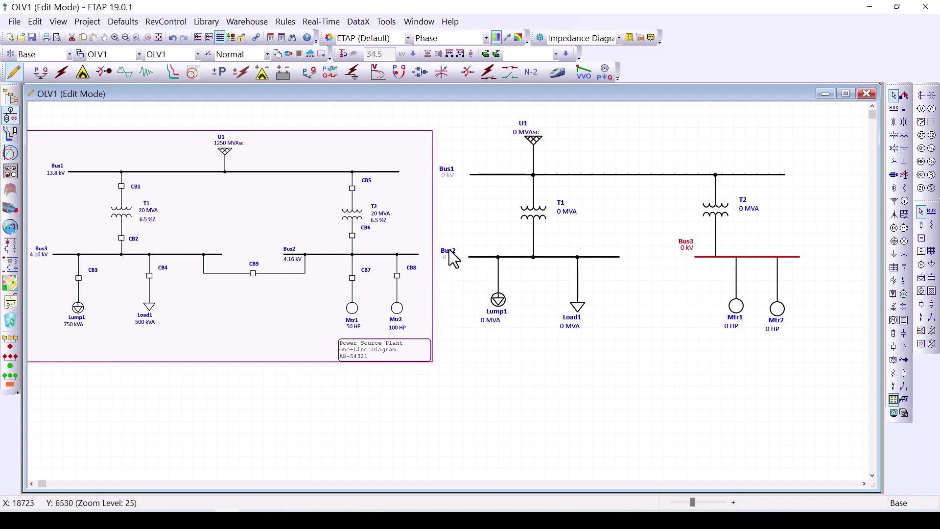
- Try to rename the bus under T1 to Bus3, and give it the temporary ID BusX instead
double_click(612, 257)
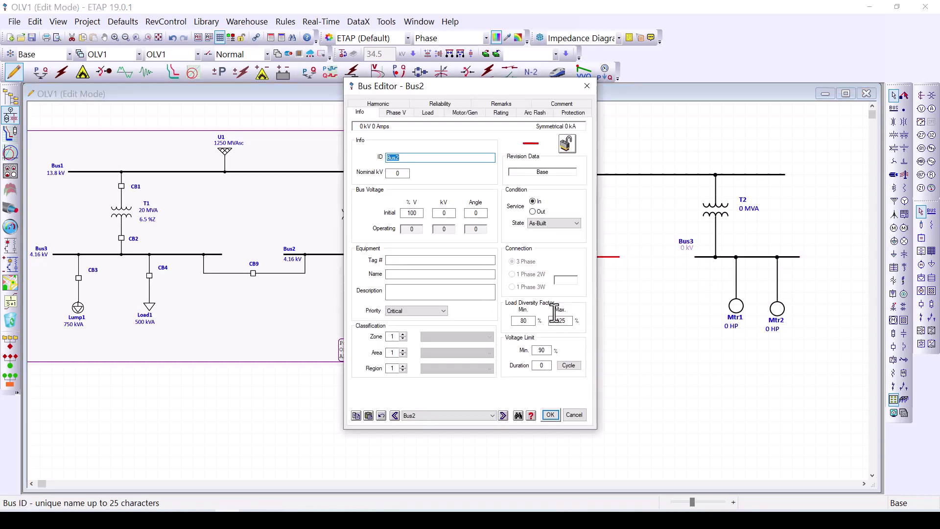
drag(444, 86, 435, 108)
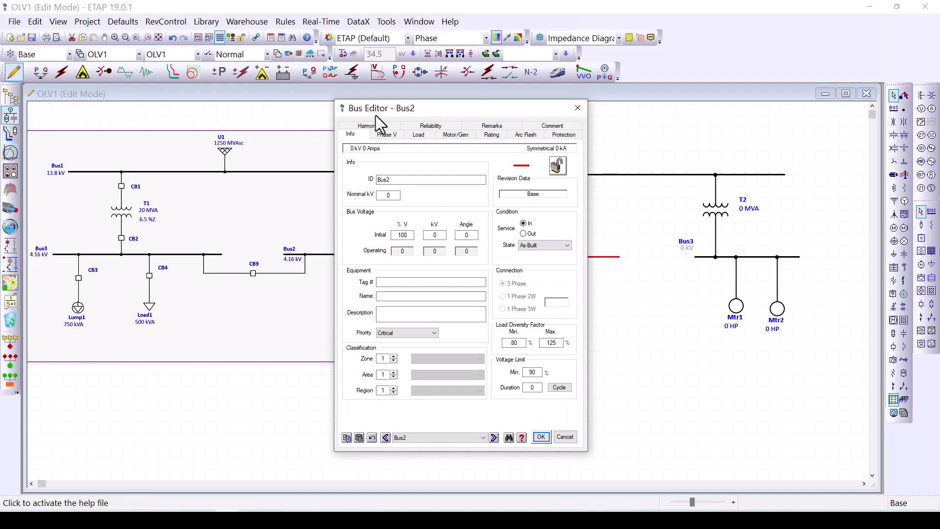
click(414, 181)
key(BackSpace)
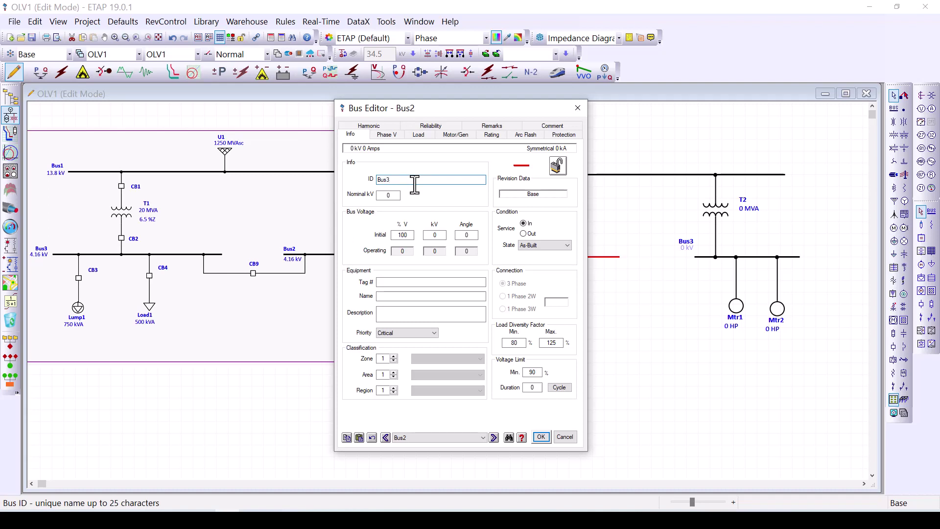
click(539, 439)
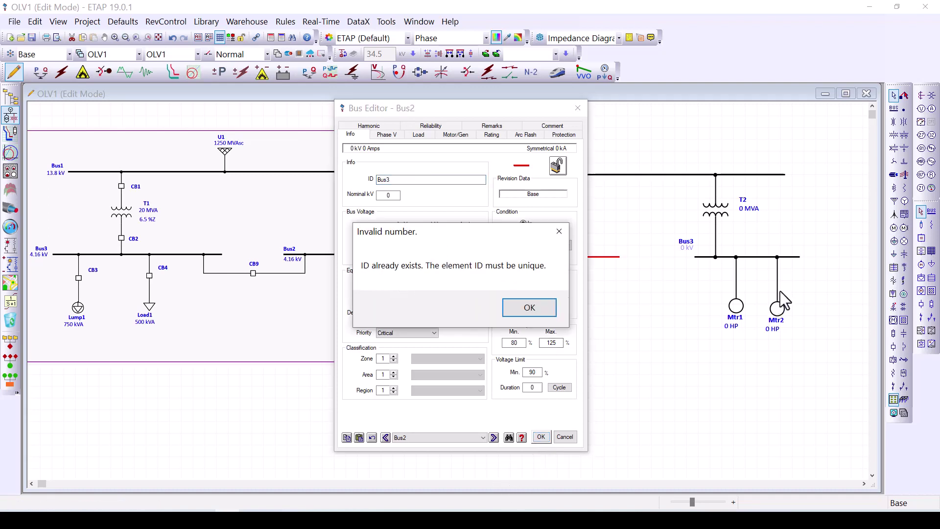
click(530, 308)
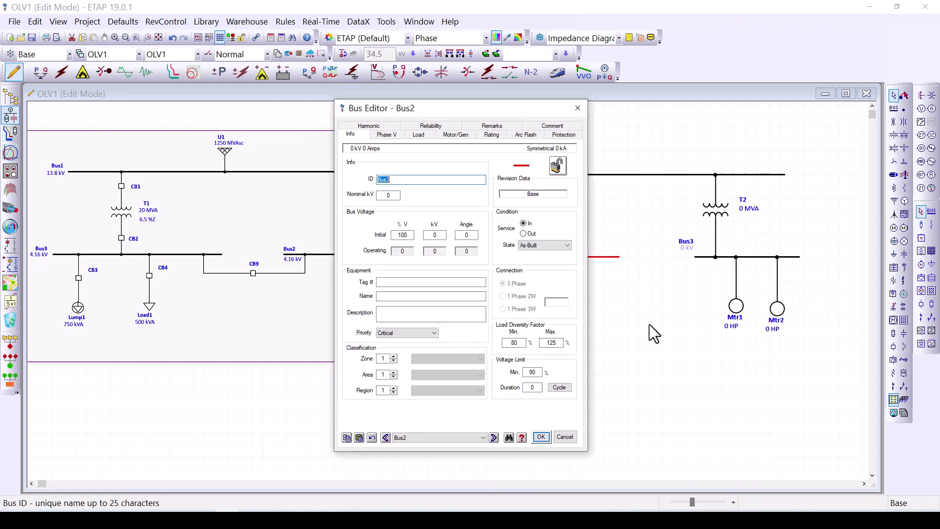
click(406, 180)
key(Return)
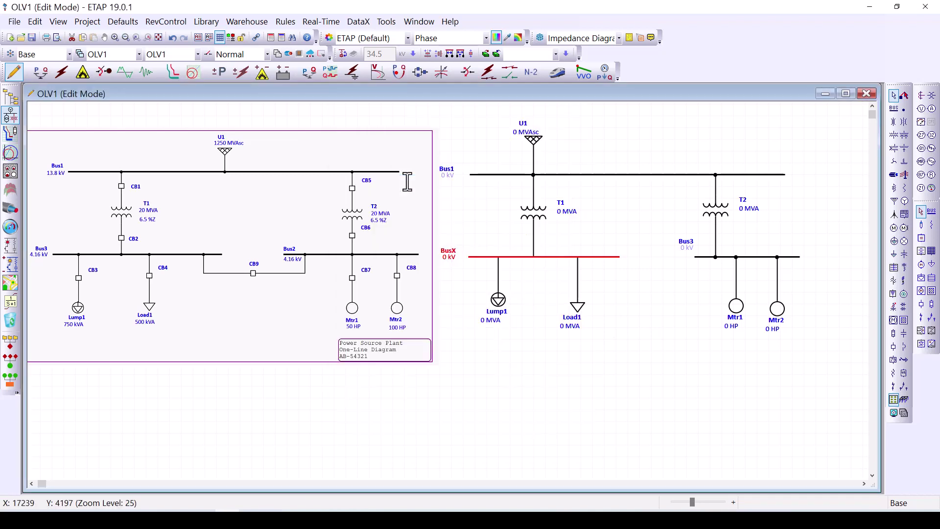
- Rename the bus under T2 to Bus2 and BusX under T1 to Bus3, matching the reference diagram
double_click(689, 243)
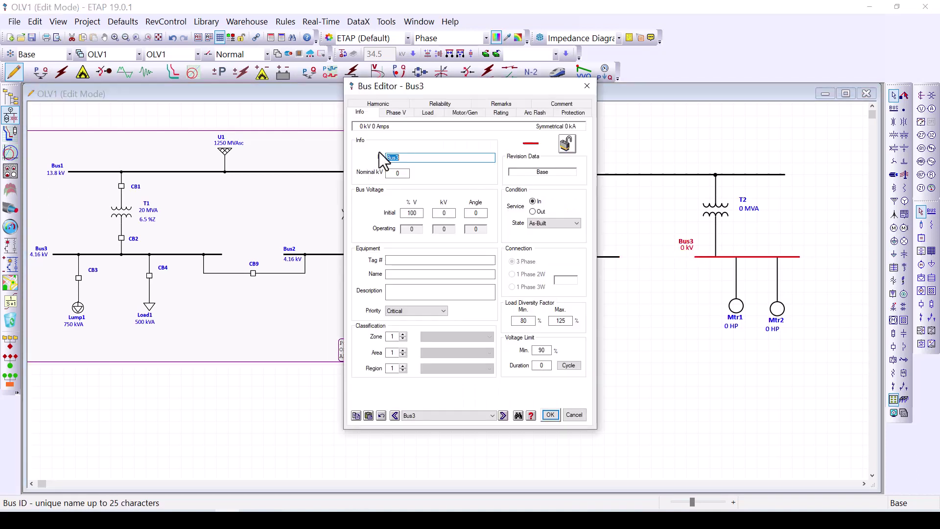
click(399, 157)
text(2)
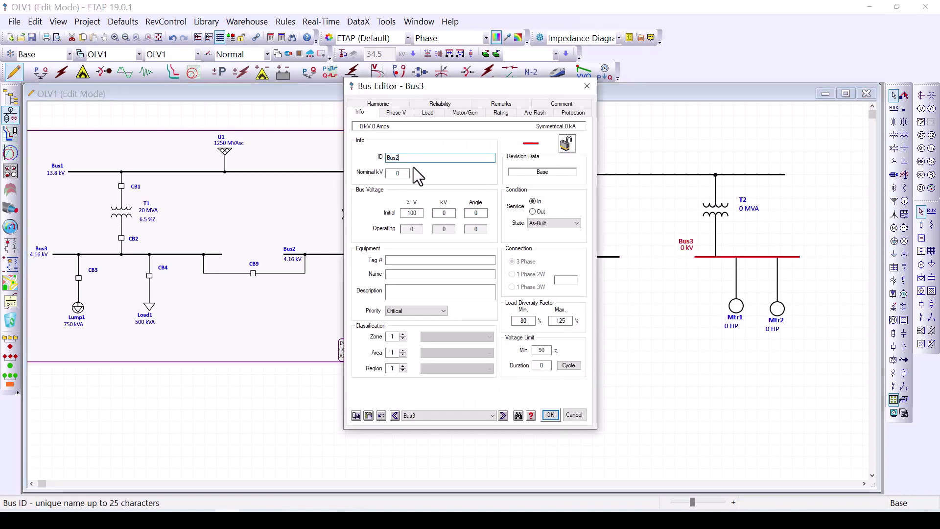
click(551, 414)
double_click(456, 256)
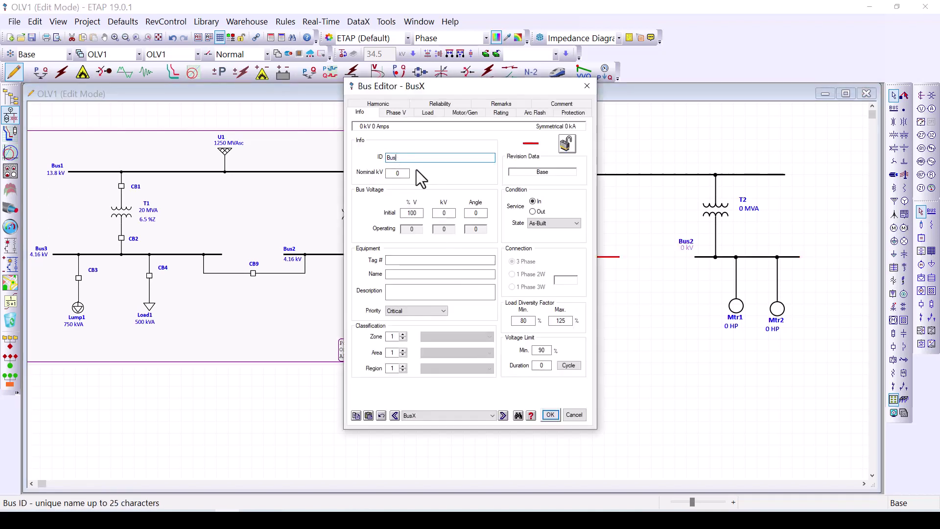
click(551, 414)
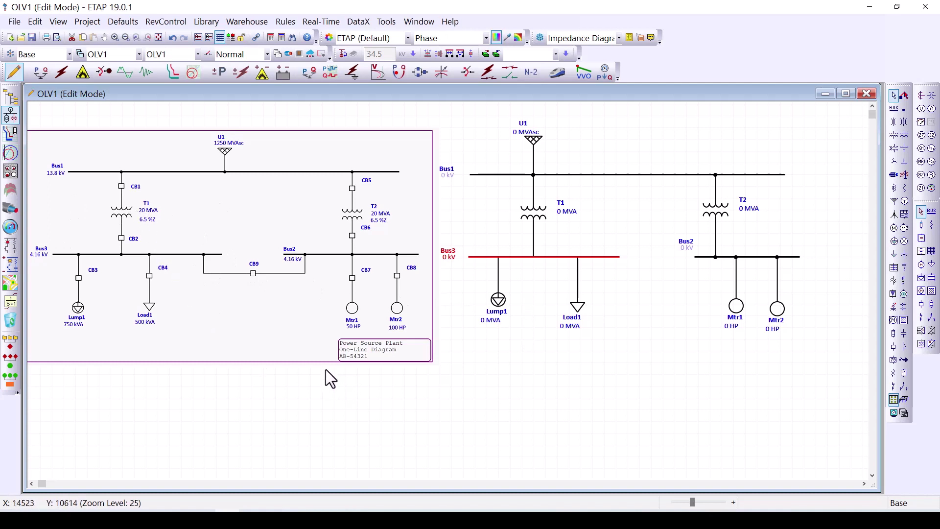
- Insert high voltage circuit breakers above and below transformer T1 and on the feeders to Lump1 and Load1
click(896, 348)
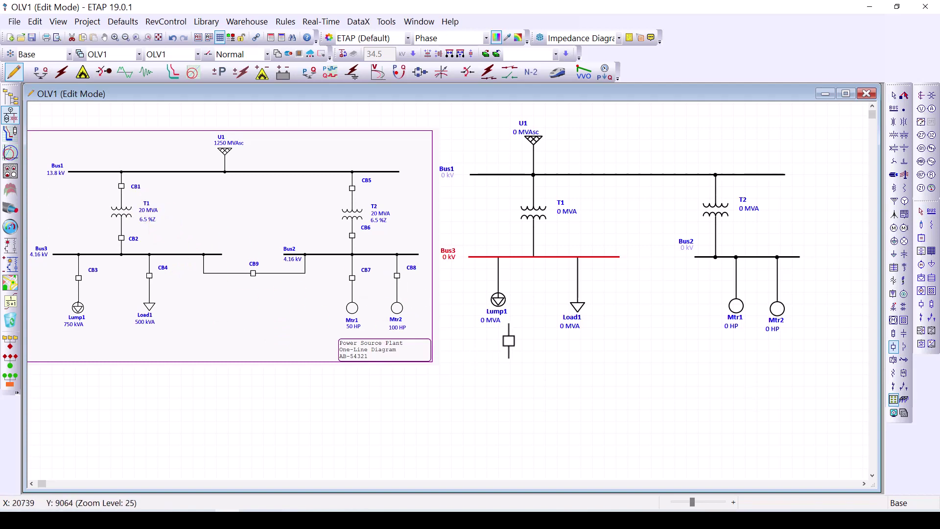
click(533, 198)
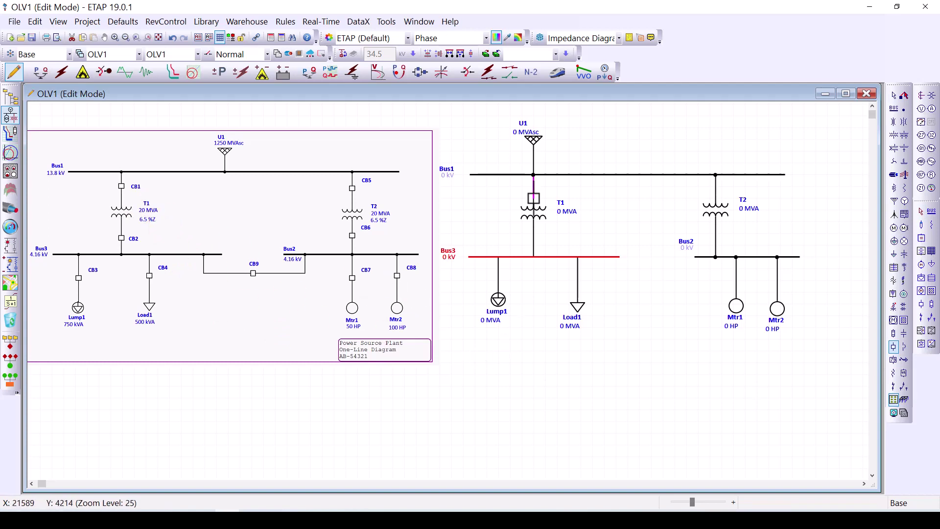
click(894, 346)
click(533, 241)
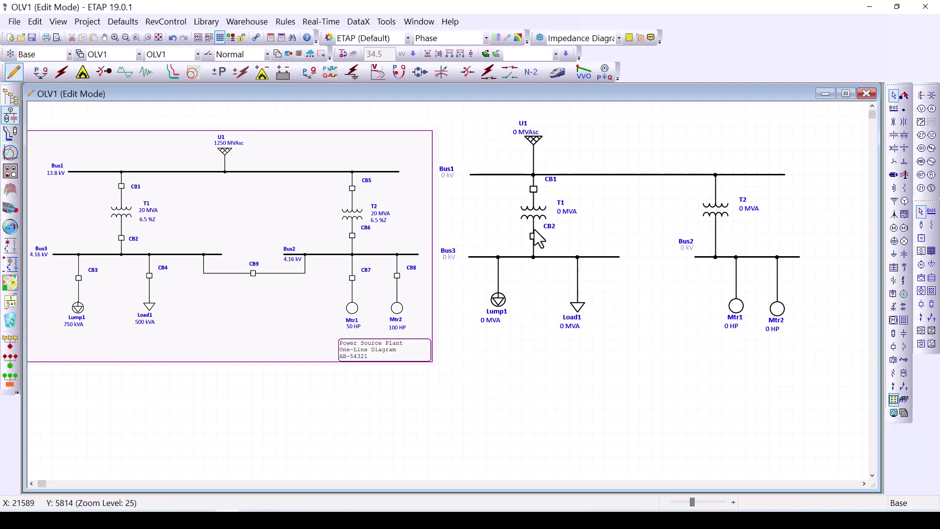
click(893, 346)
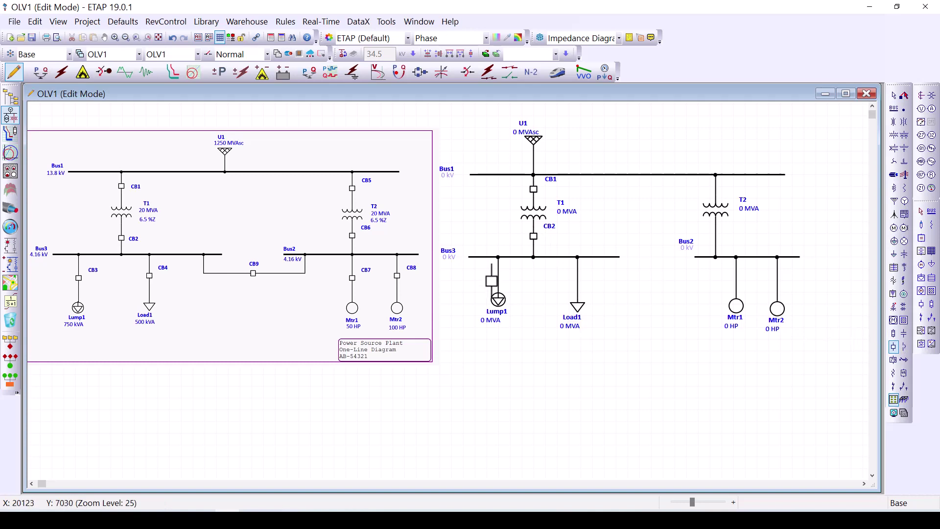
click(498, 275)
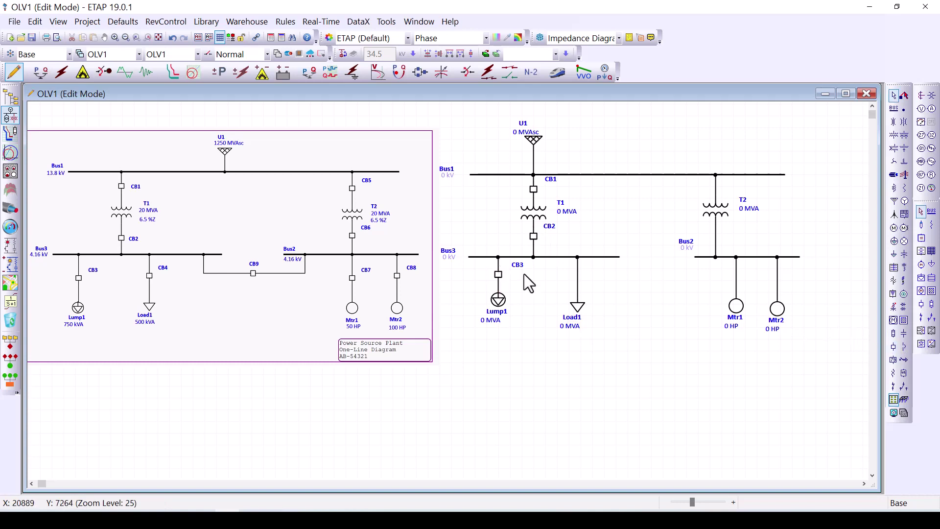
click(891, 347)
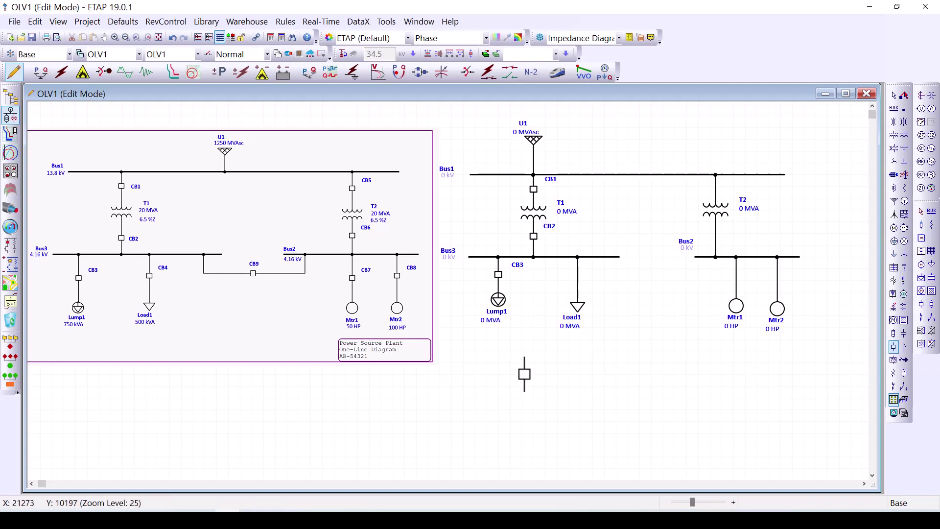
click(578, 284)
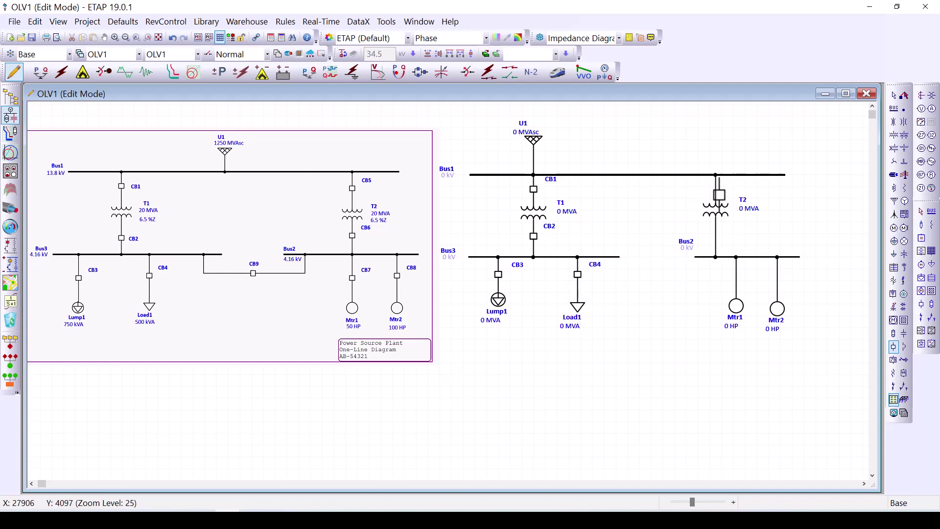
- Insert circuit breakers above and below transformer T2 and on the feeders to Mtr1 and Mtr2
click(717, 194)
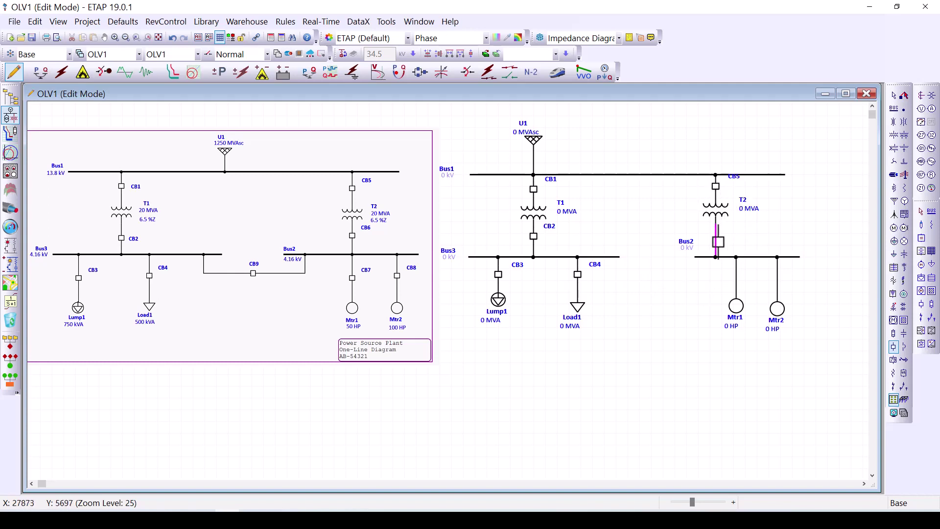
click(716, 234)
click(736, 271)
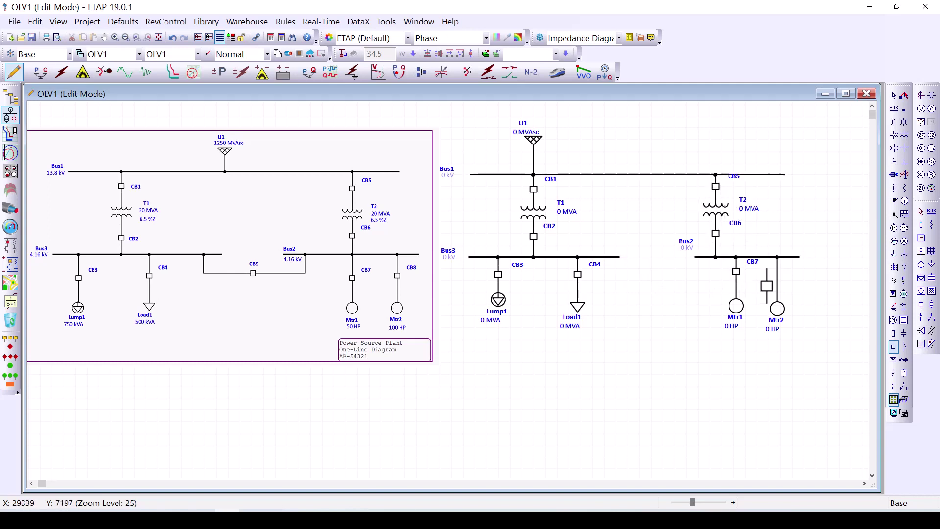
click(777, 277)
- Place a tie circuit breaker between the two lower buses and set its connections from Bus2 to Bus3
click(659, 278)
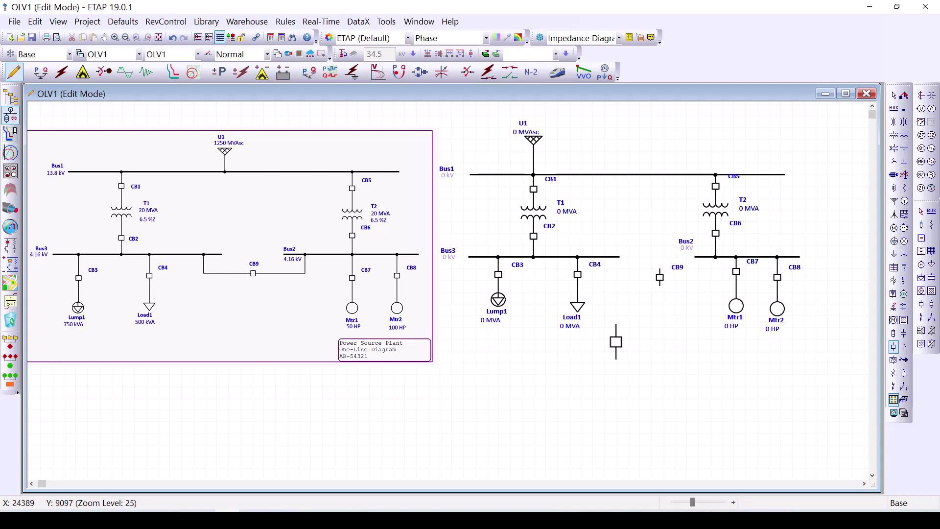
key(Escape)
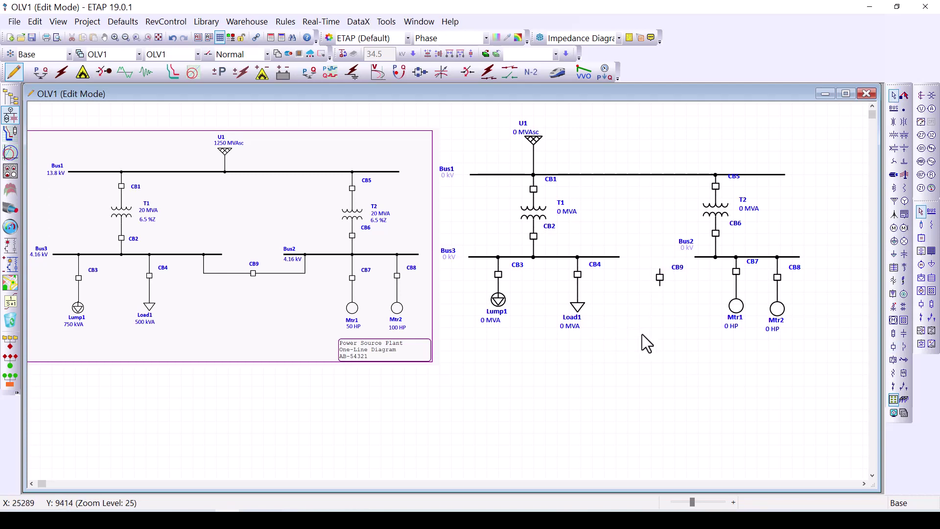
double_click(660, 278)
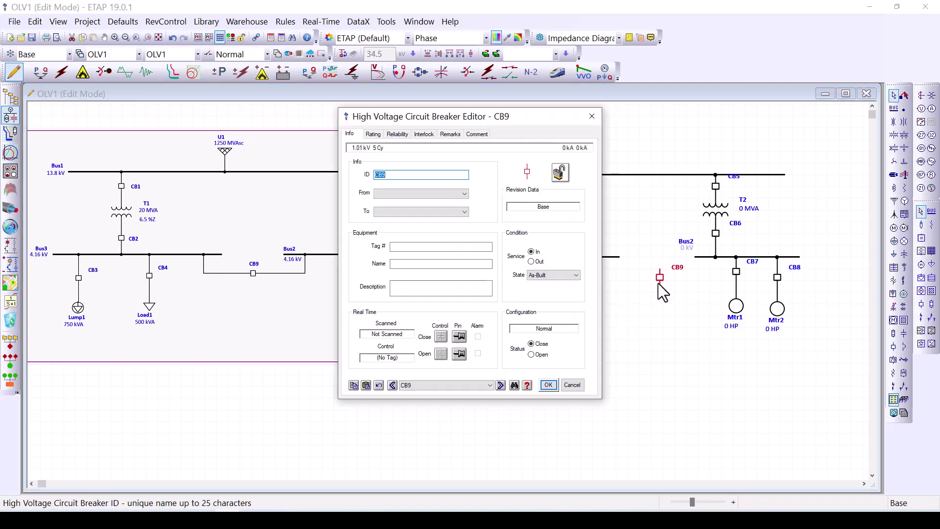
drag(447, 121, 484, 145)
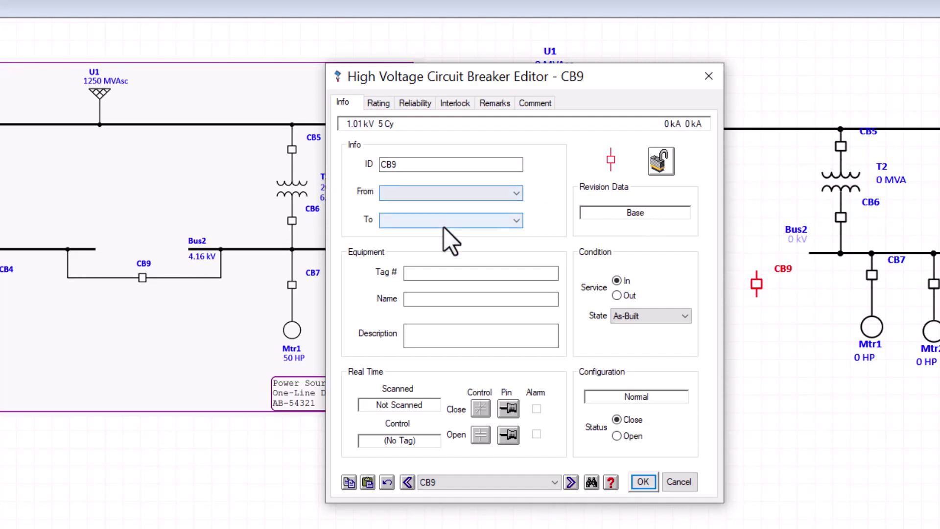
click(505, 194)
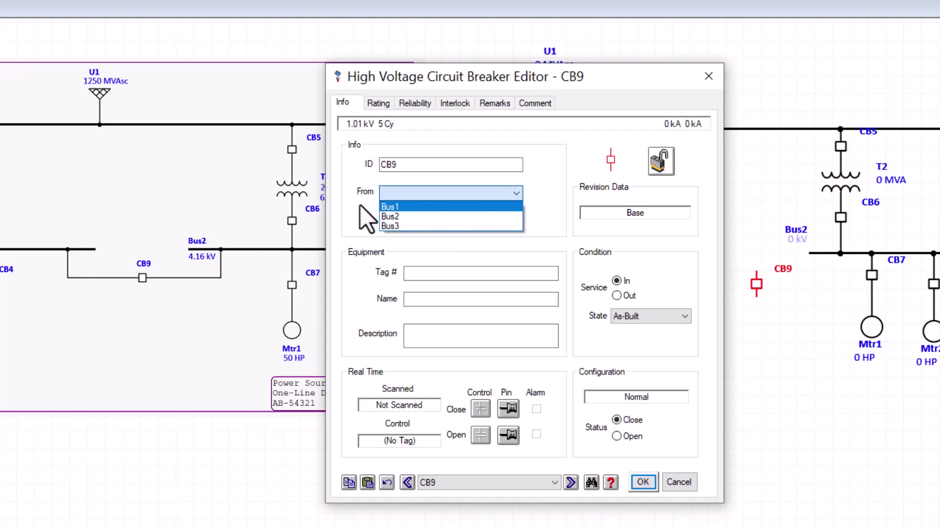
click(407, 217)
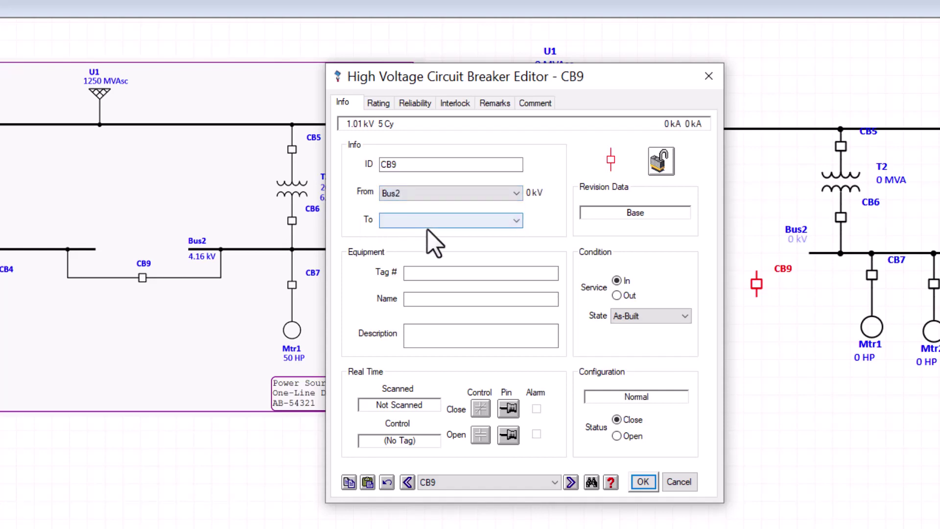
click(422, 221)
click(431, 248)
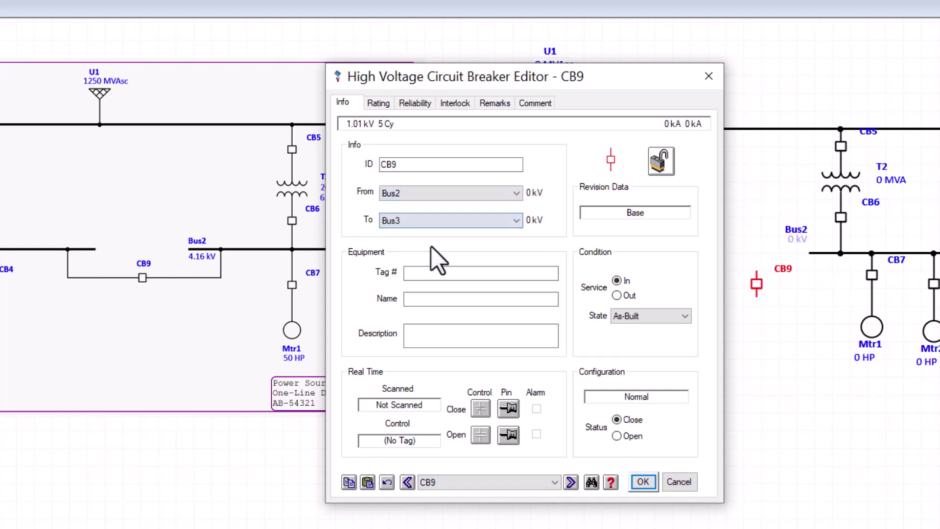
click(637, 483)
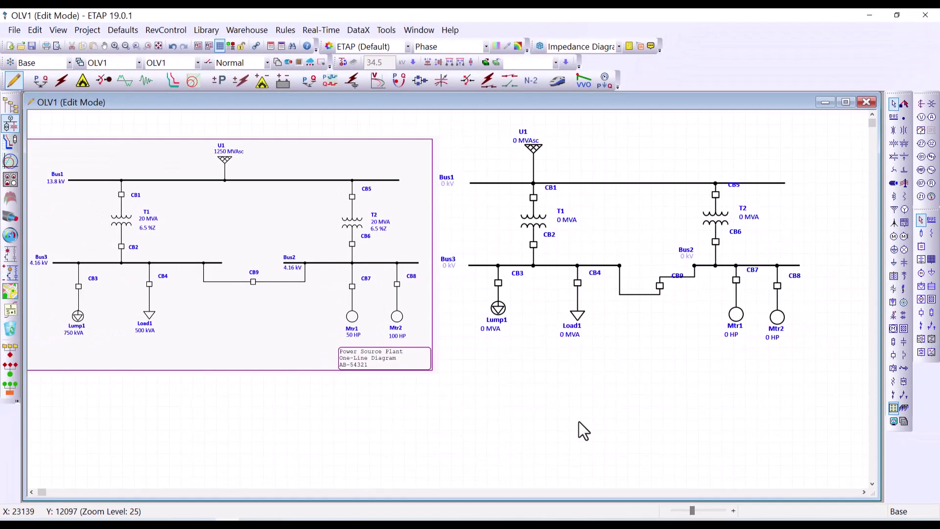
- Rotate the tie circuit breaker CB9 between Bus3 and Bus2 by 90 degrees
click(661, 287)
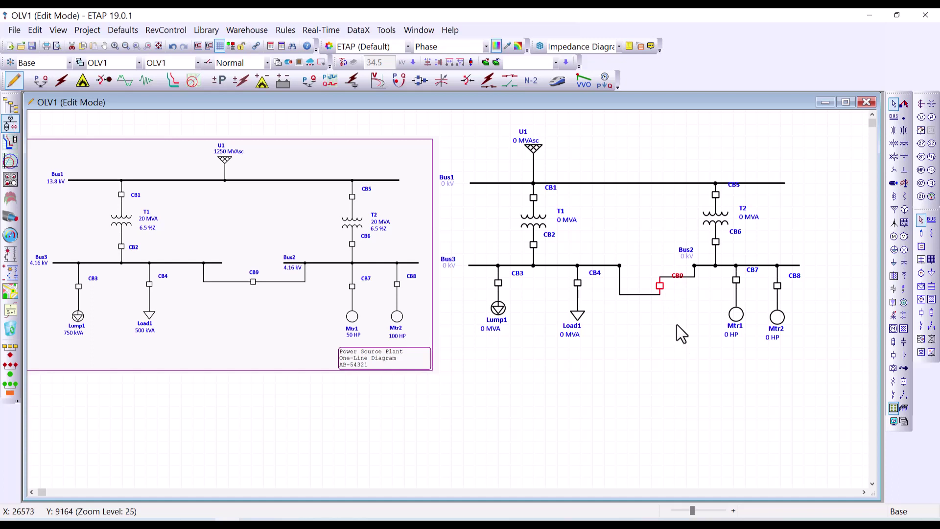
right_click(659, 287)
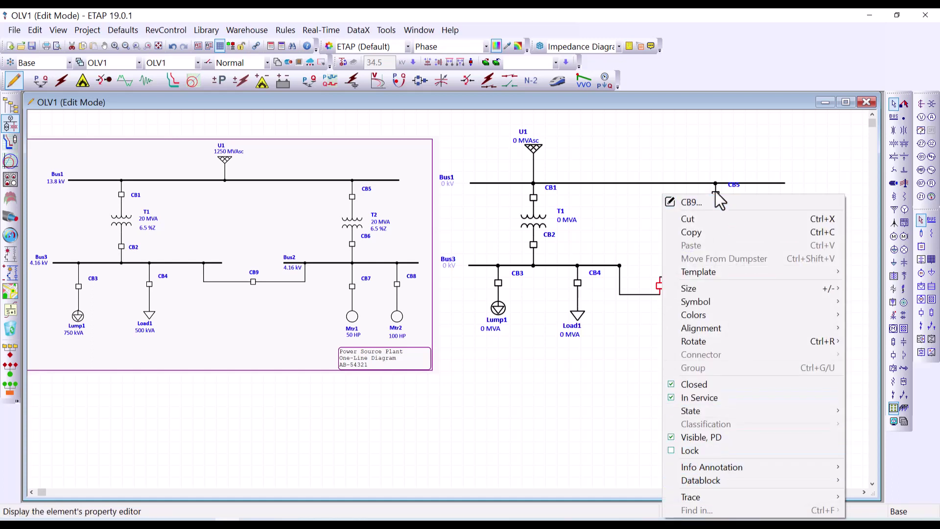
click(592, 216)
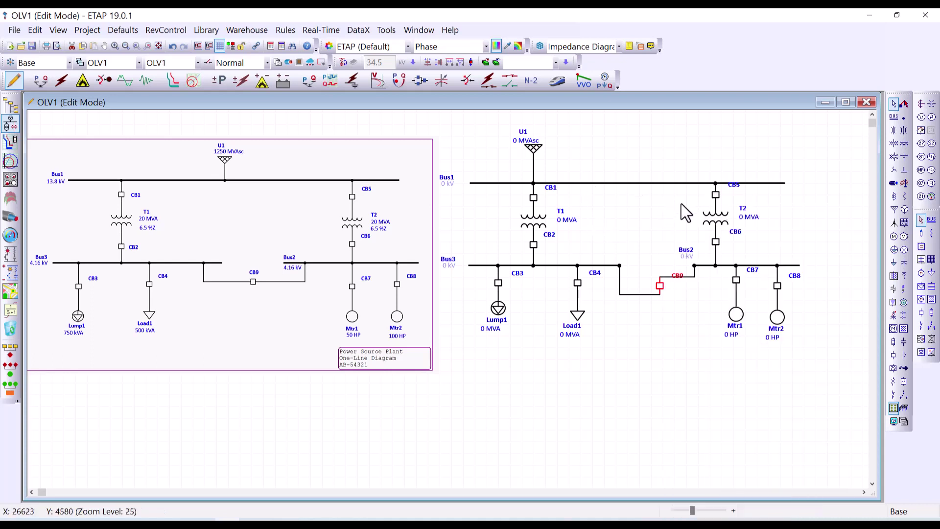
right_click(660, 288)
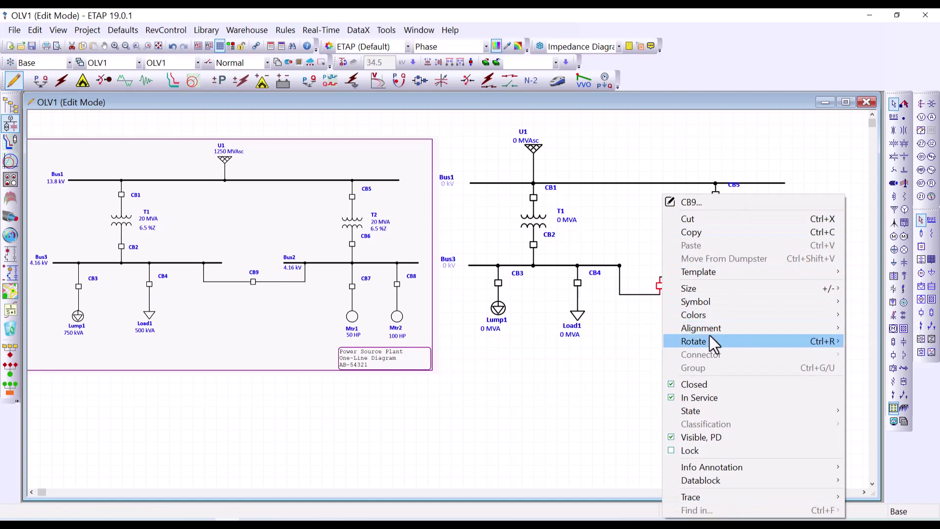
mouse_move(711, 338)
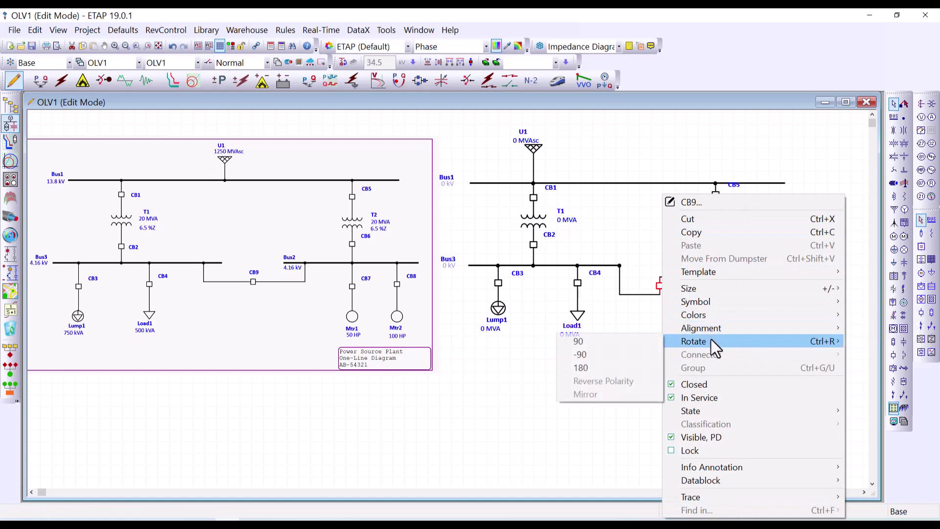
click(636, 343)
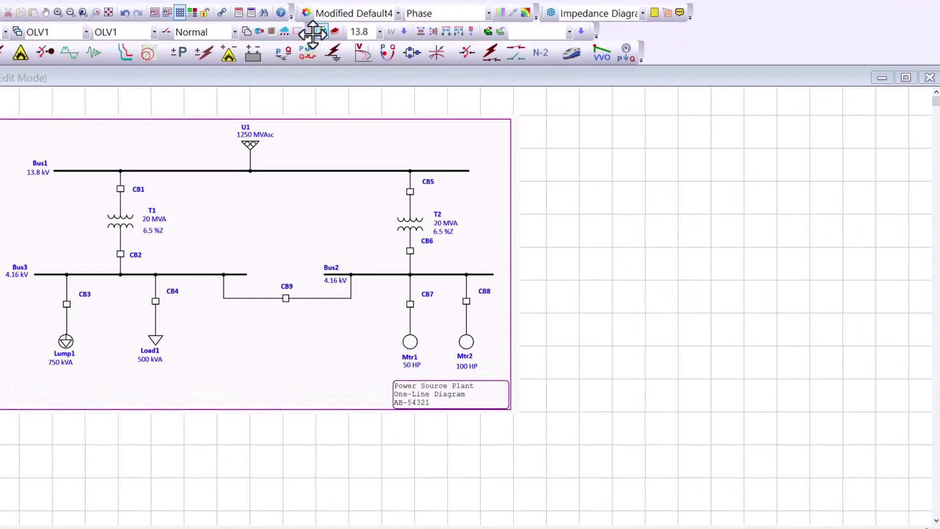
- Undock the Auto Build toolbar onto the blank area beside the reference diagram and enable one-line Auto Build
drag(345, 68, 657, 139)
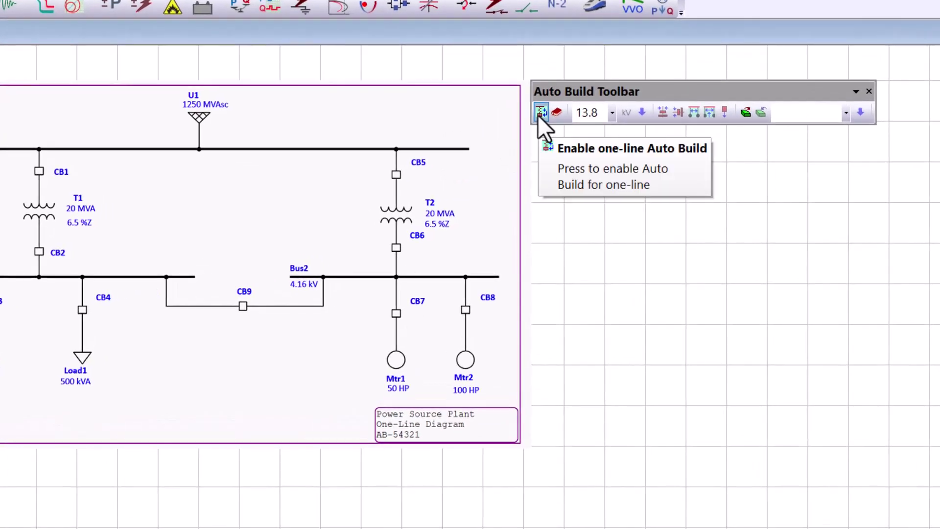
click(539, 117)
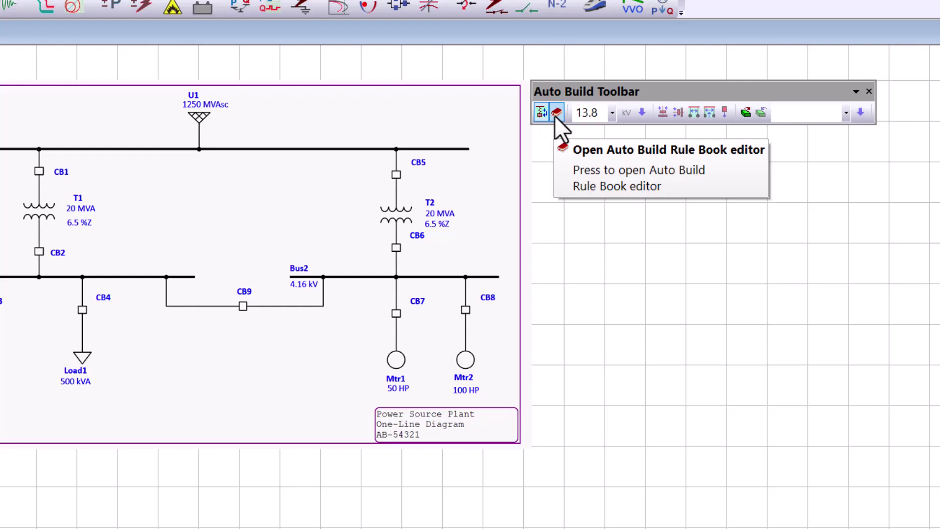
mouse_move(630, 87)
mouse_down()
mouse_move(602, 85)
mouse_move(646, 77)
mouse_up()
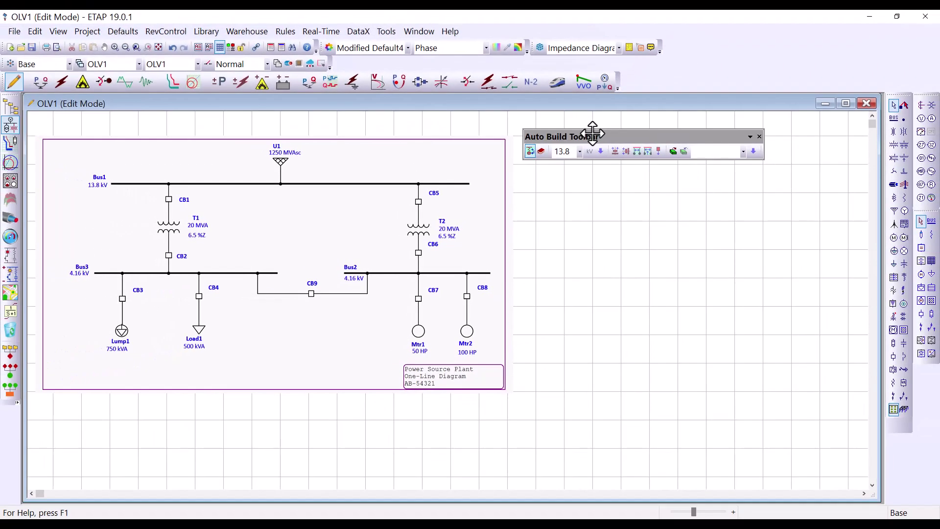
- Examine the bus-to-source connection spacing in the Auto Build rulebook and close the editor
click(542, 152)
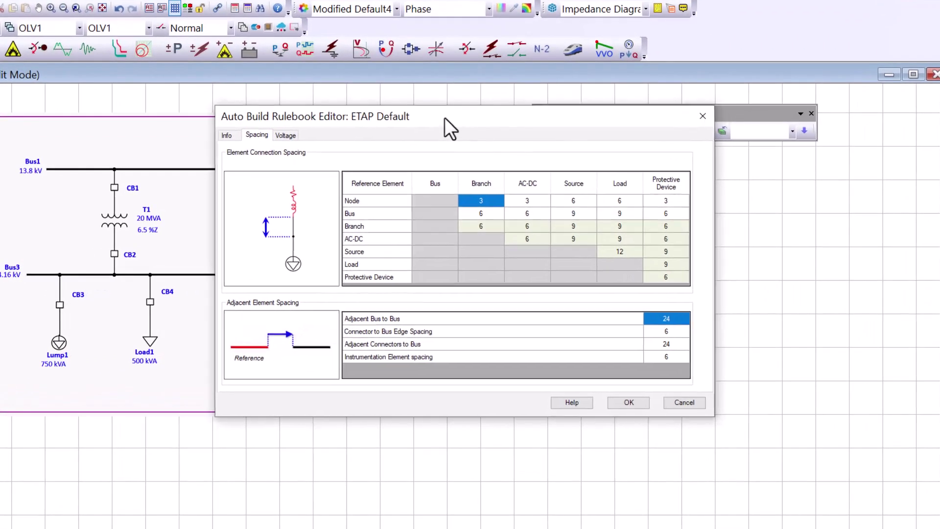
drag(449, 130, 265, 109)
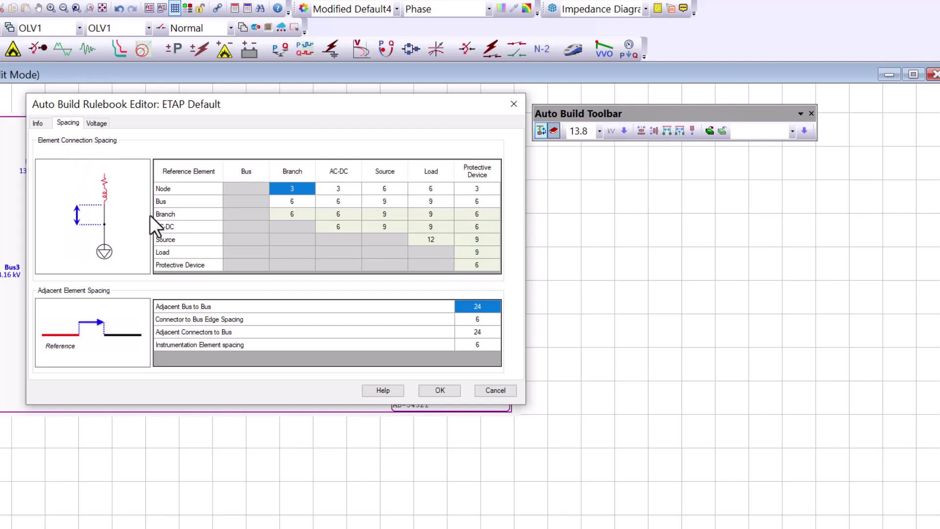
click(171, 201)
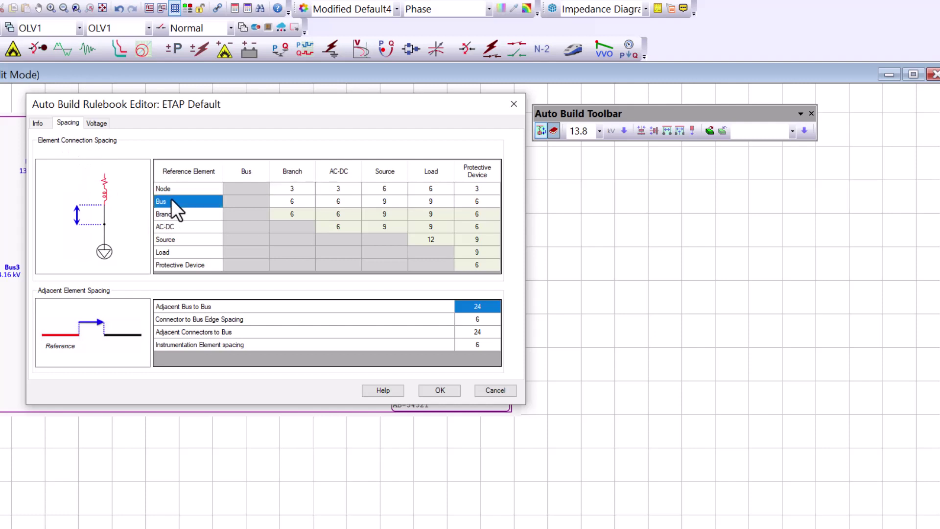
click(393, 200)
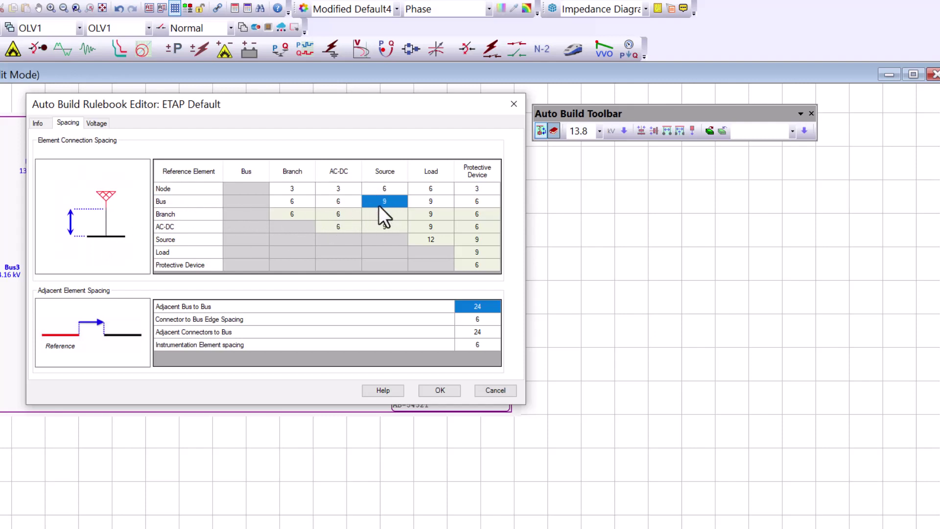
drag(366, 114, 282, 108)
click(436, 110)
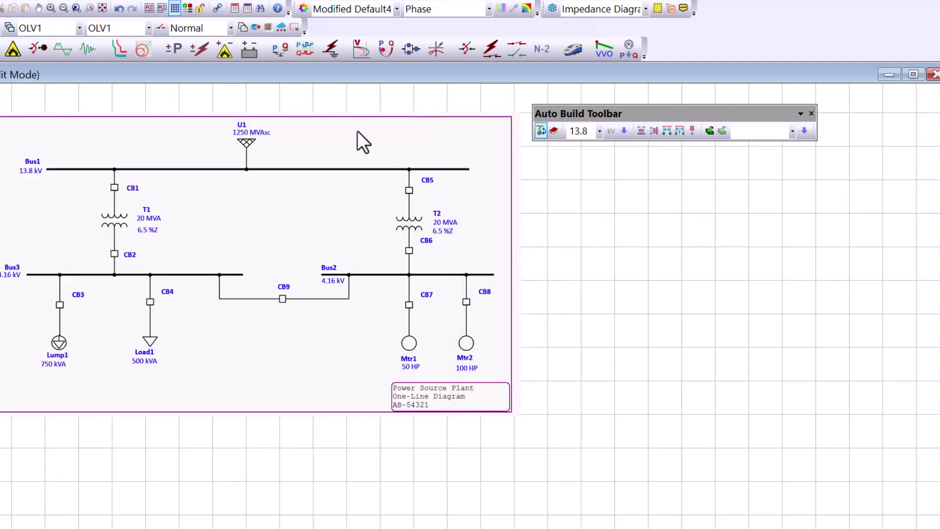
- Review the 3-Phase settings of the Modified Default4 theme, including the grid size, and close the Theme Editor
click(304, 9)
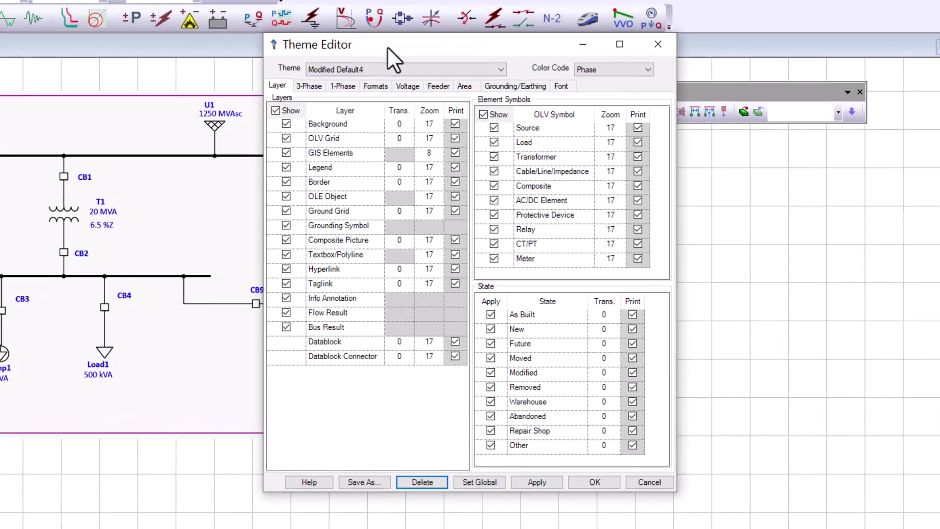
drag(377, 61, 215, 81)
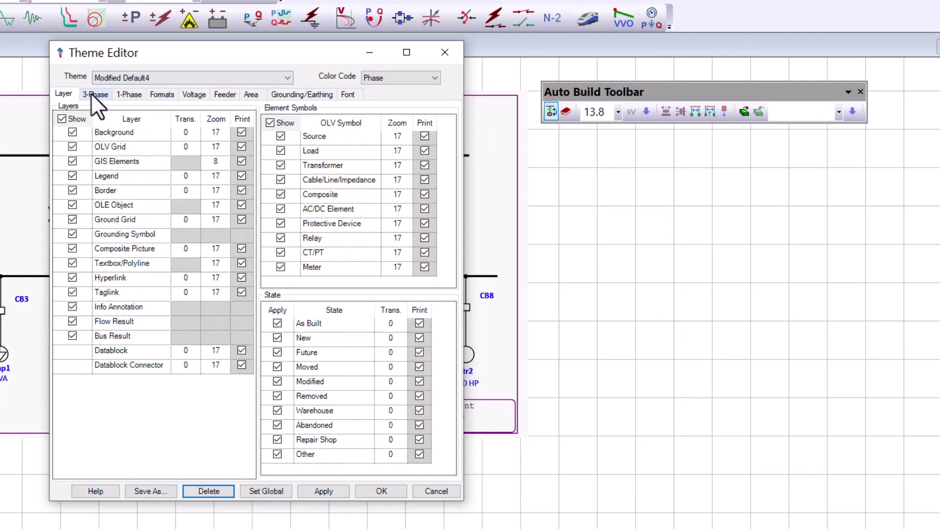
click(90, 93)
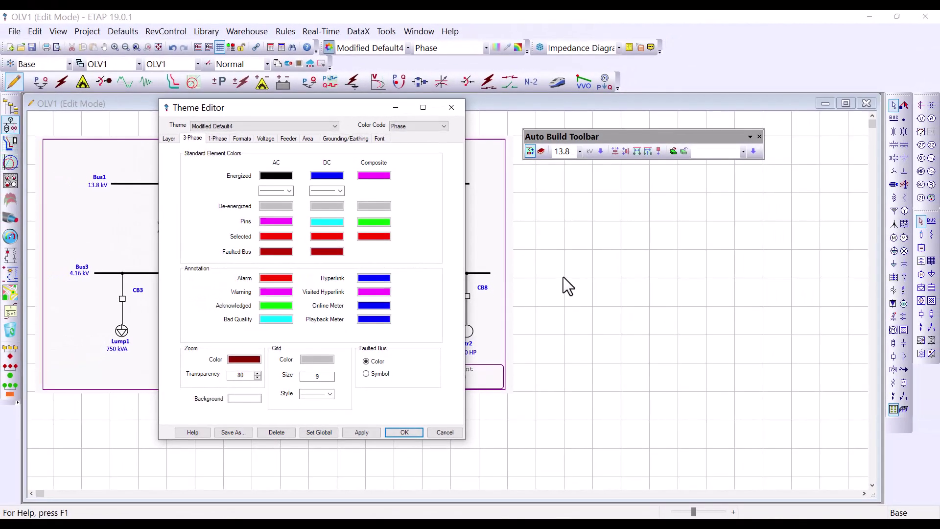
drag(330, 110, 393, 197)
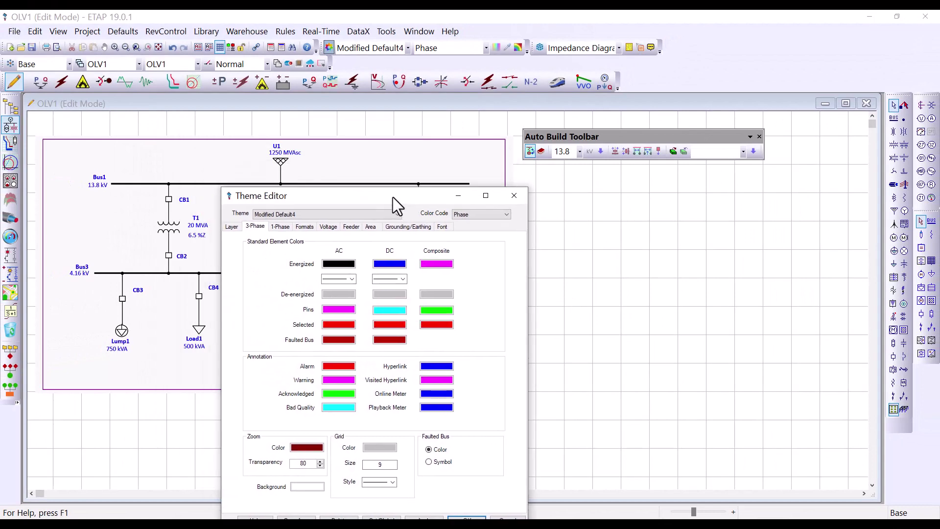
click(508, 197)
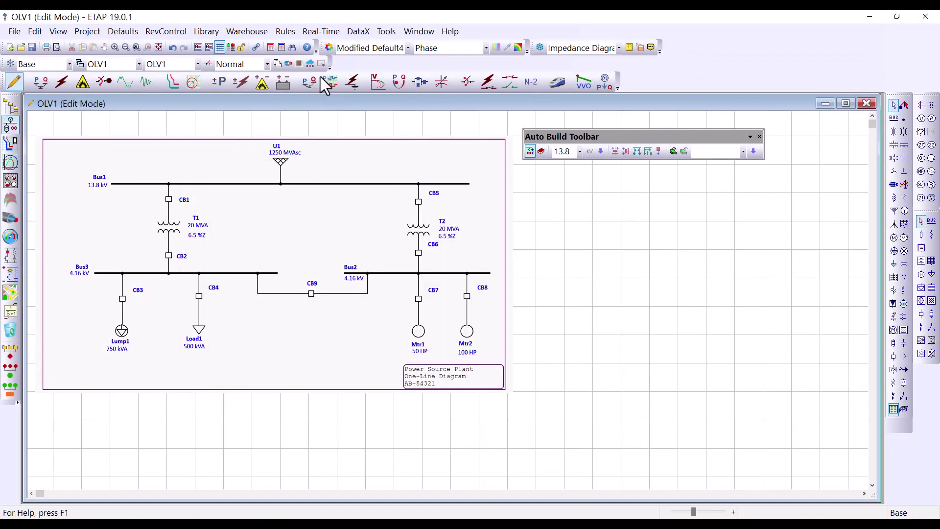
- Compare the rulebook's bus-to-source spacing with the one-line grid and accept the rulebook
click(542, 151)
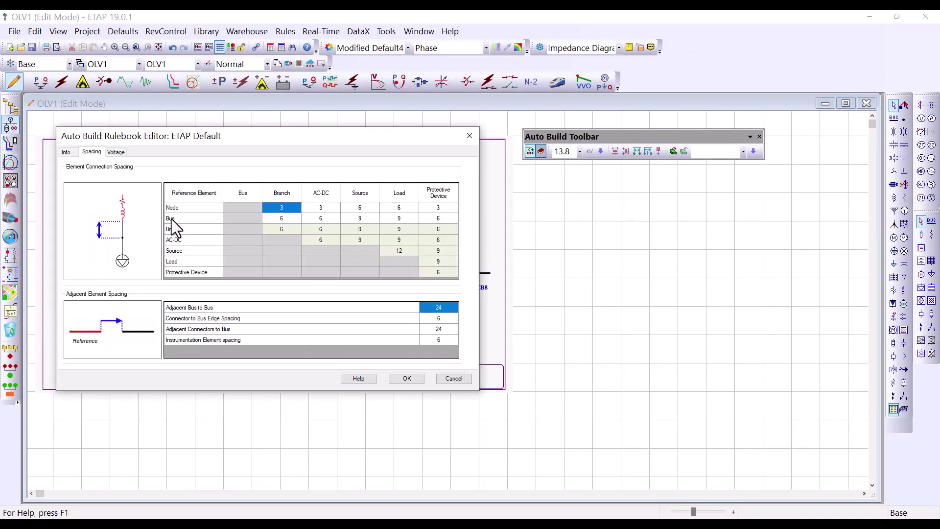
click(172, 219)
click(364, 218)
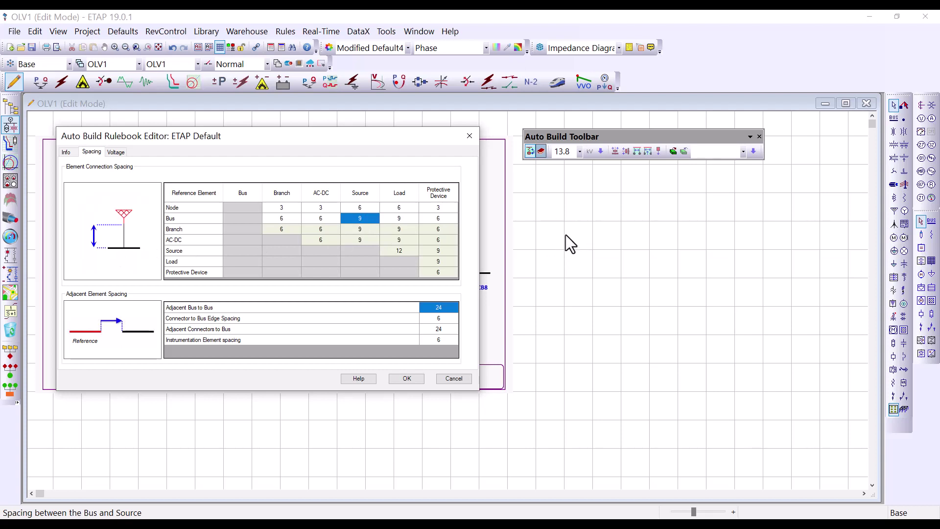
click(407, 379)
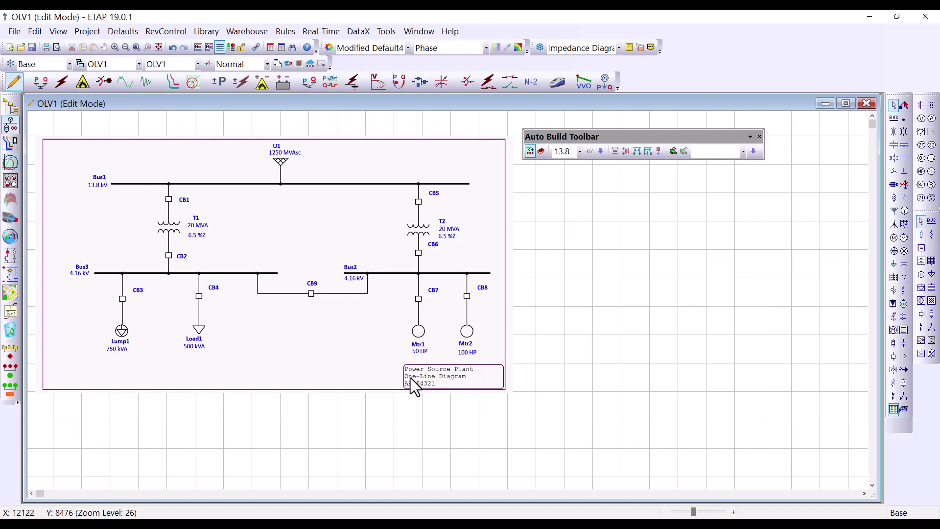
- Reopen the Auto Build rulebook and inspect its voltage standard and nominal kV list
click(541, 151)
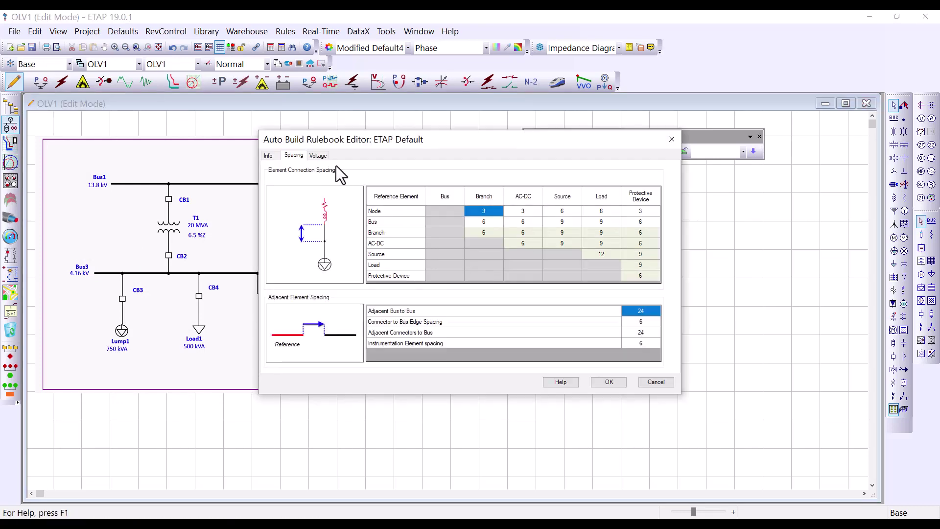
drag(397, 149, 316, 157)
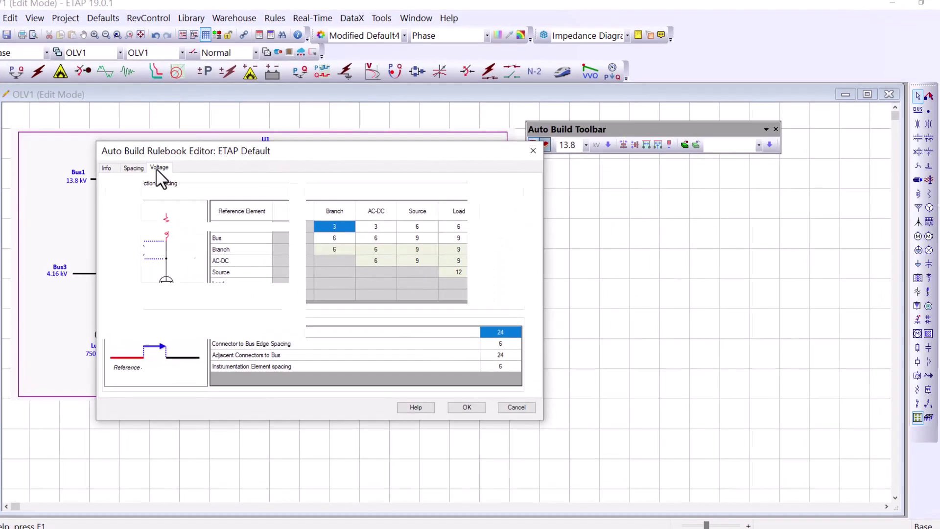
click(177, 173)
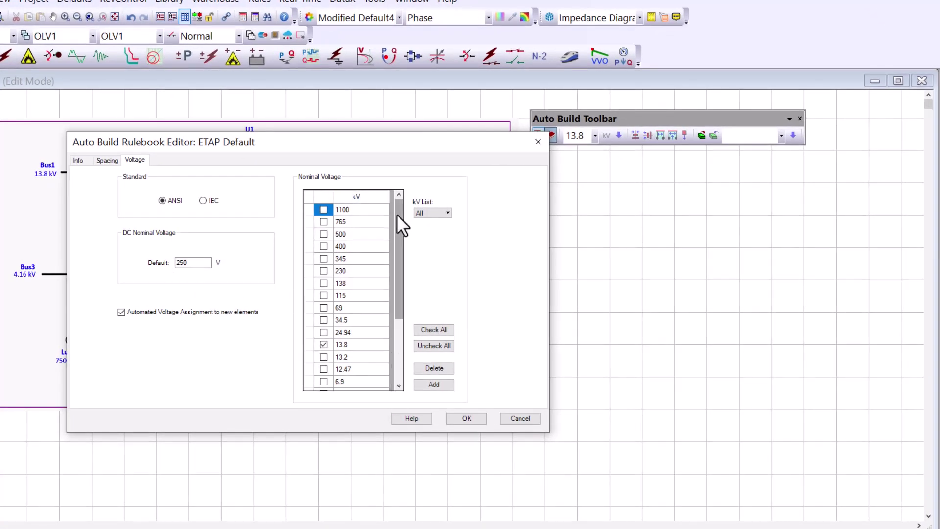
drag(346, 147, 465, 132)
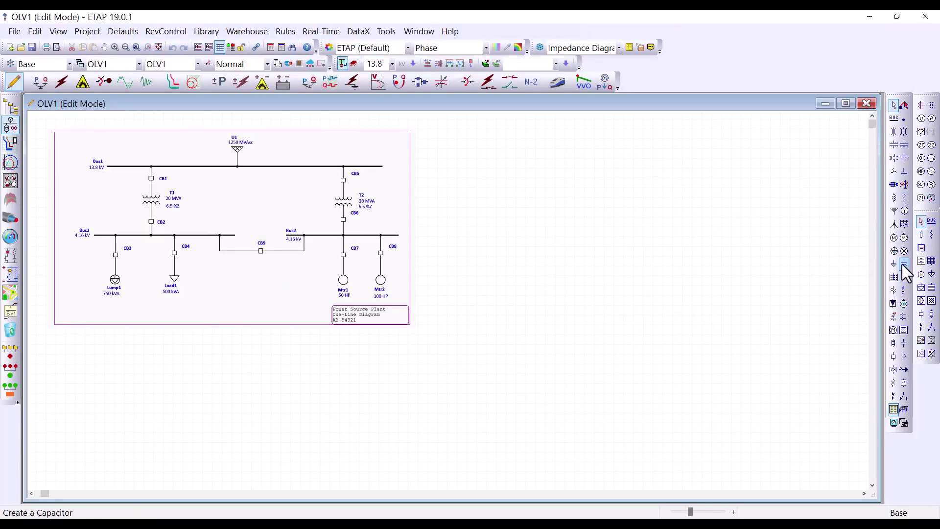
- Place a power grid source beside the reference diagram and auto-build a 13.8 kV bus beneath it
click(894, 212)
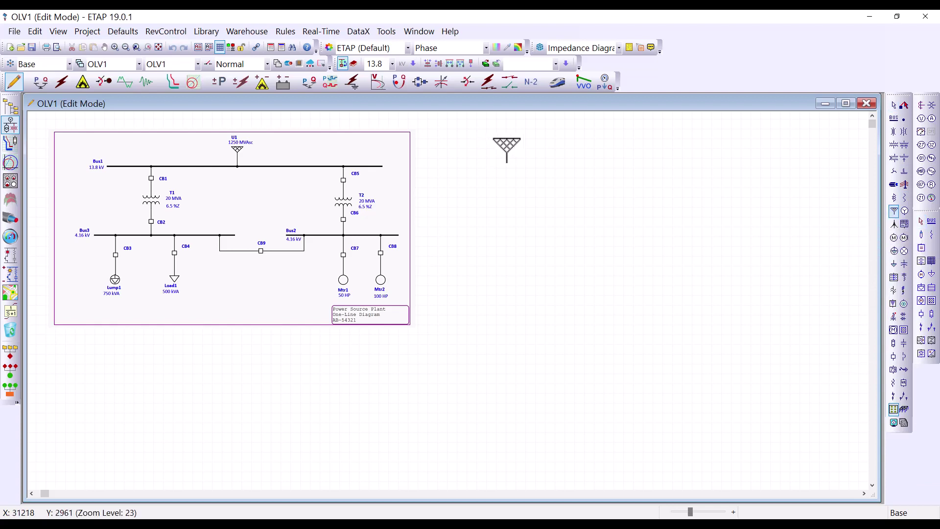
click(506, 153)
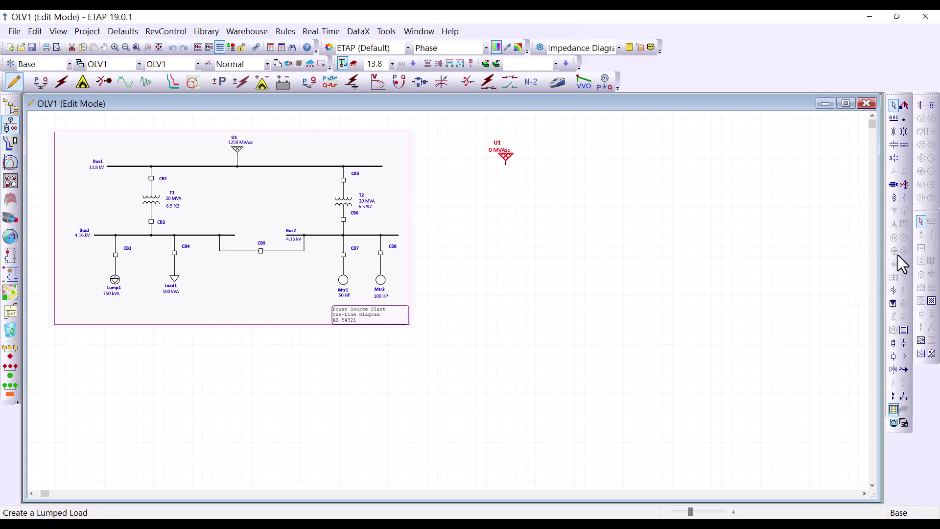
click(896, 119)
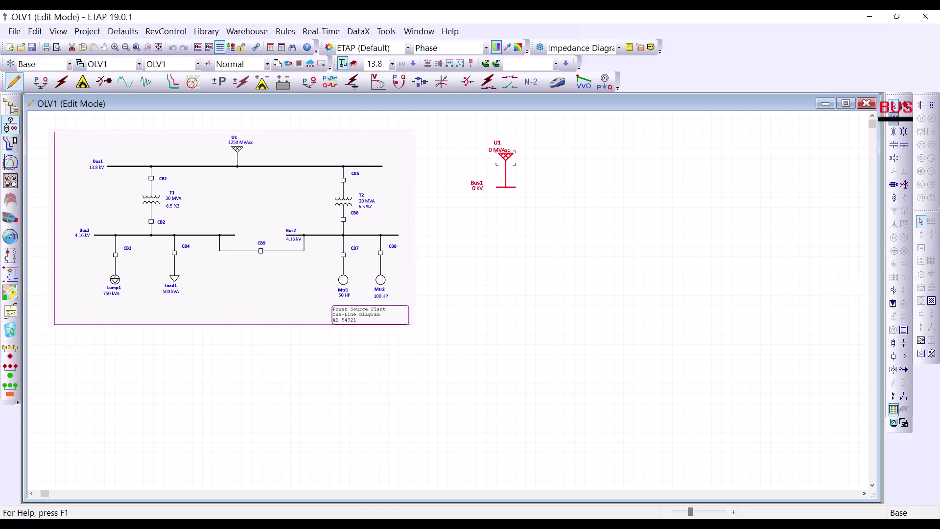
- Auto-build a circuit breaker, two-winding transformer, second circuit breaker and 4.16 kV bus in series below Bus1
click(894, 356)
click(894, 149)
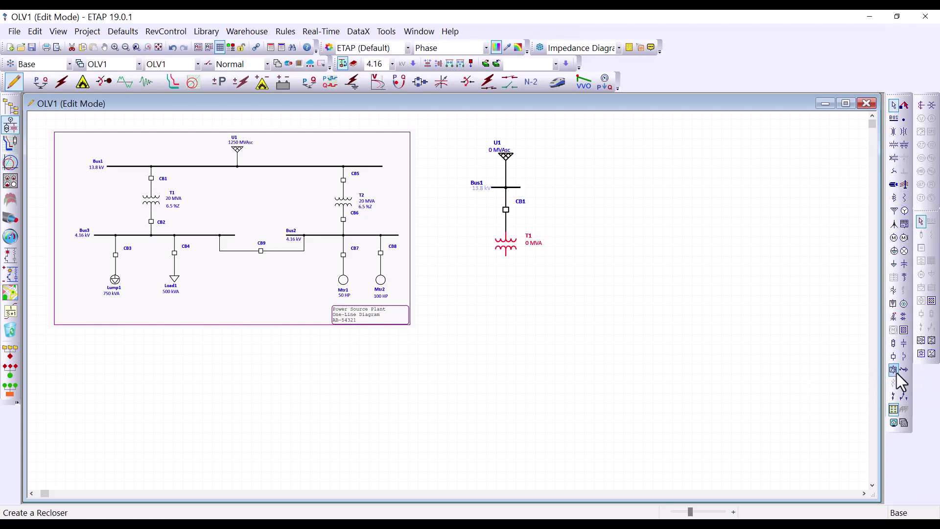
click(894, 356)
click(894, 119)
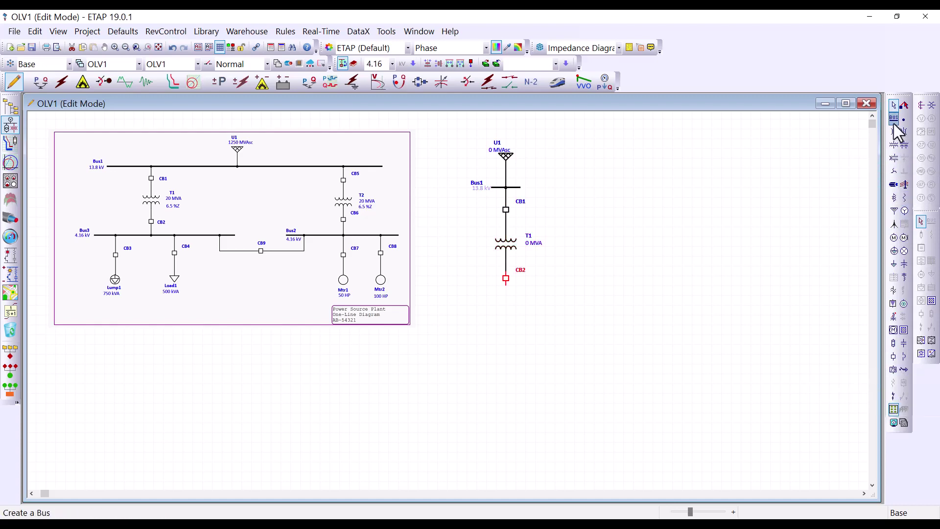
- Auto-build two feeders from the 4.16 kV bus, one breaker with a lumped load and one breaker with a static load
click(895, 360)
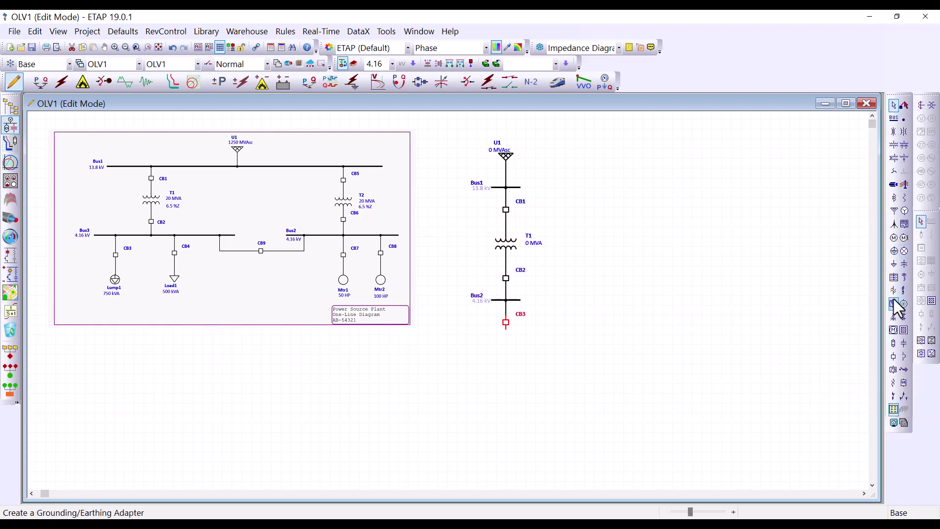
click(894, 254)
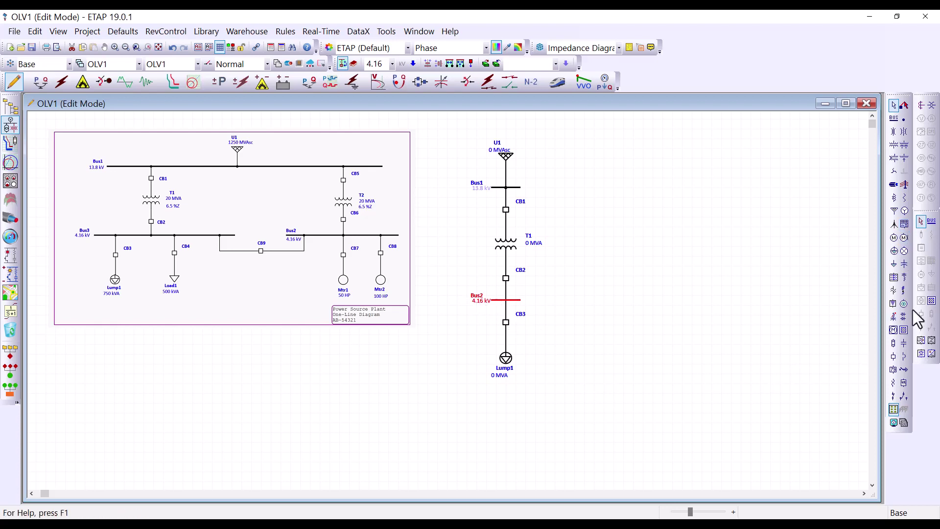
click(894, 357)
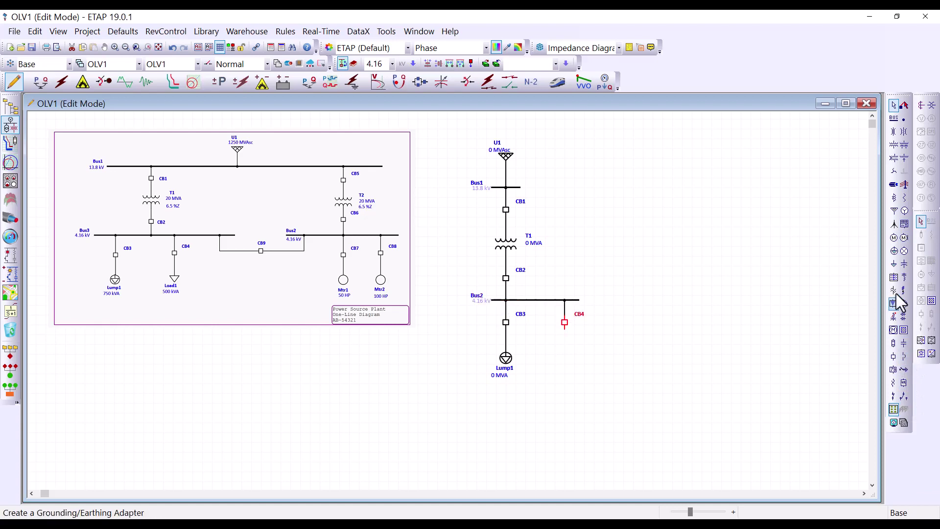
click(895, 264)
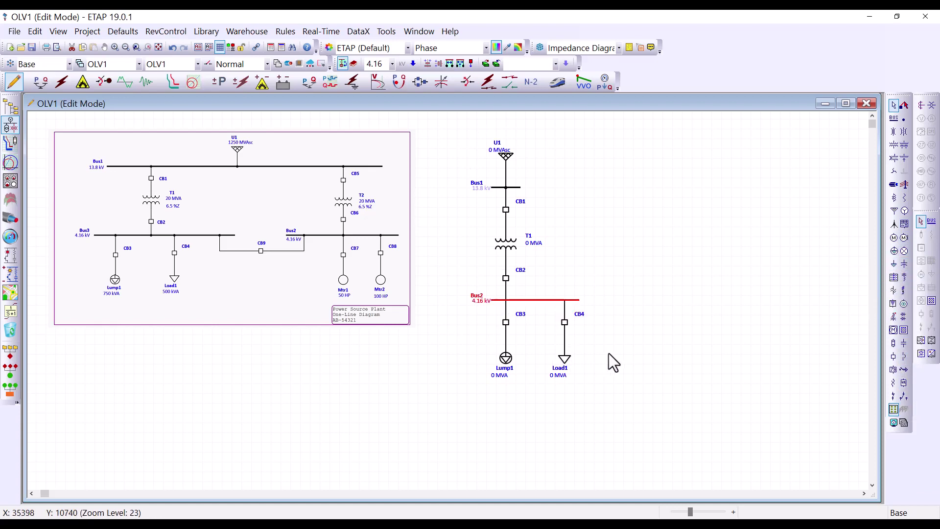
- Extend Bus1 to the right well past the T1 branch and auto-build a circuit breaker beneath its far end
click(514, 187)
drag(520, 187, 793, 200)
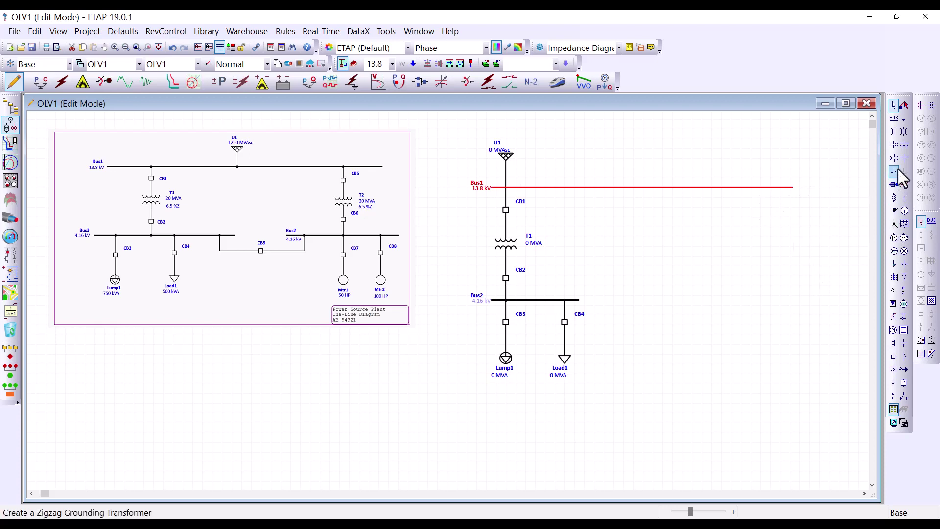
click(893, 382)
click(565, 209)
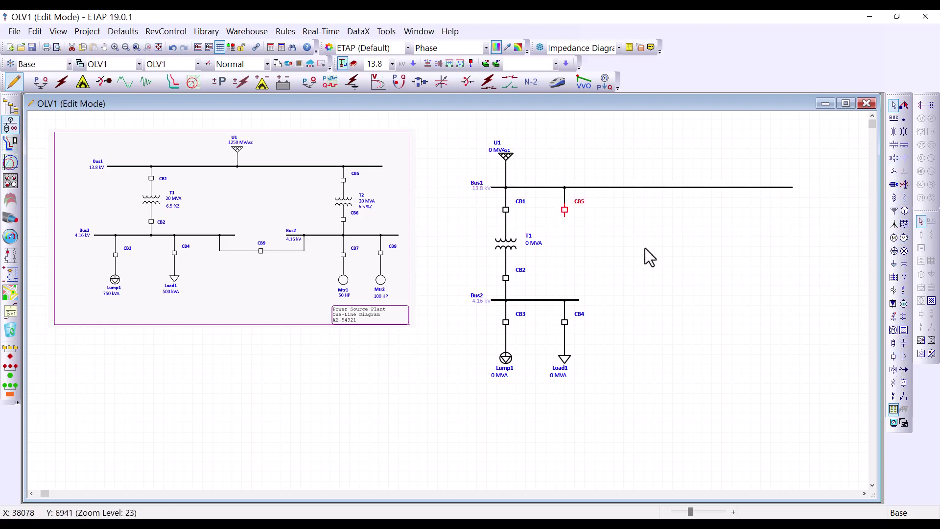
drag(565, 210, 731, 211)
click(769, 307)
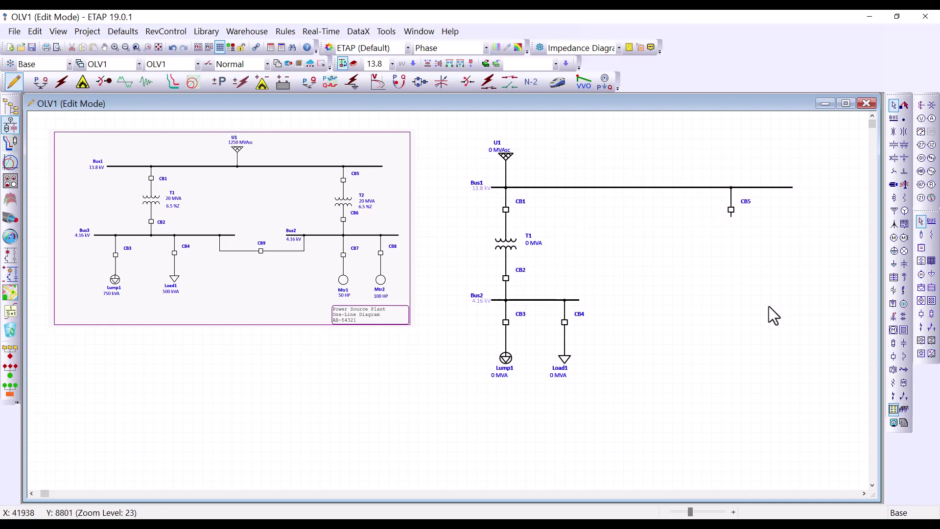
- Auto-build a two-winding transformer, a circuit breaker and a 4.16 kV bus in series below CB5
click(731, 210)
double_click(894, 147)
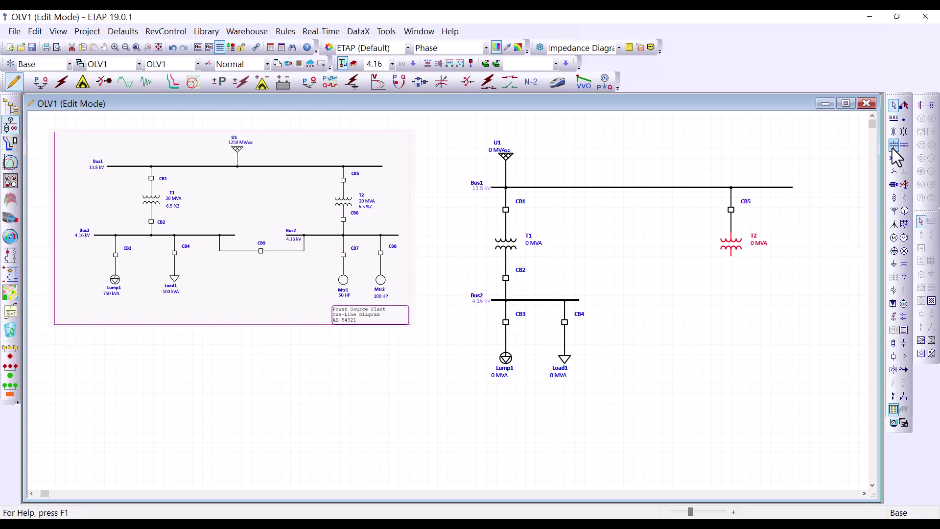
double_click(894, 359)
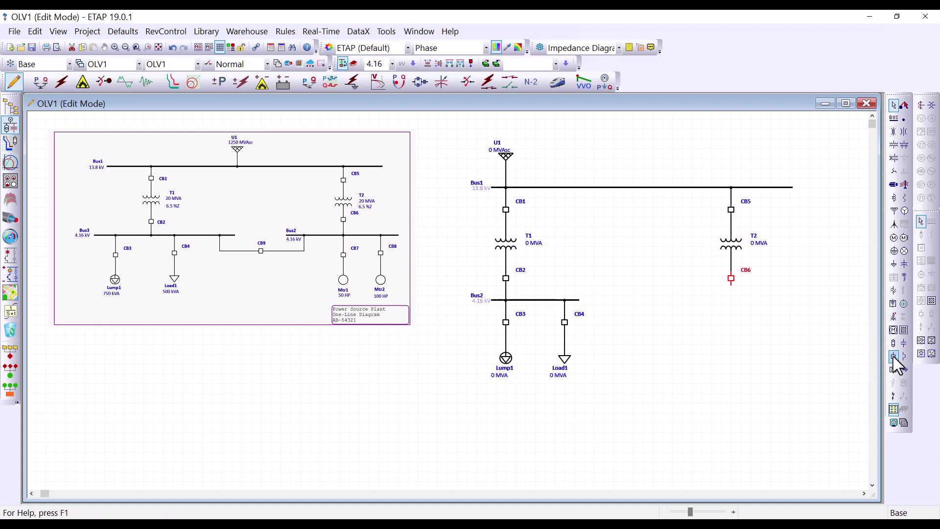
click(894, 118)
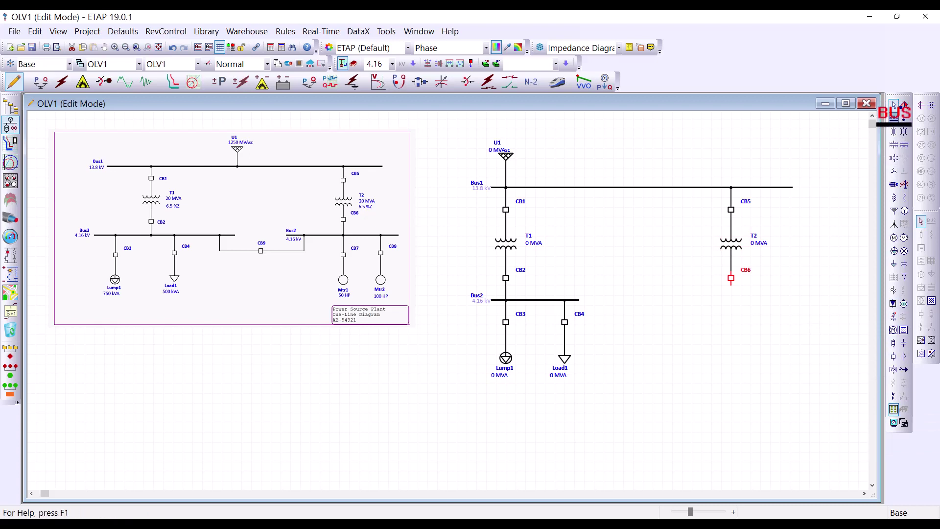
click(731, 300)
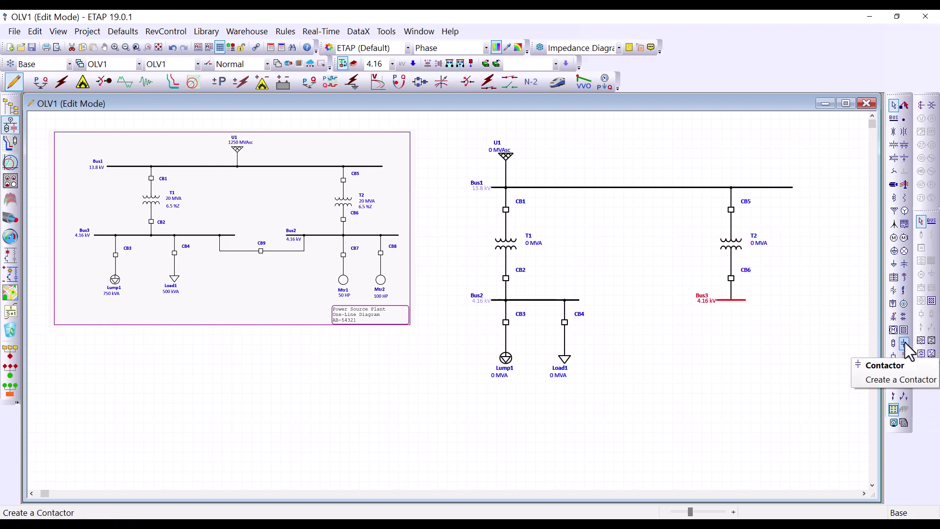
- Auto-build a circuit breaker below Bus3 and two induction motors side by side from the same bus
double_click(894, 359)
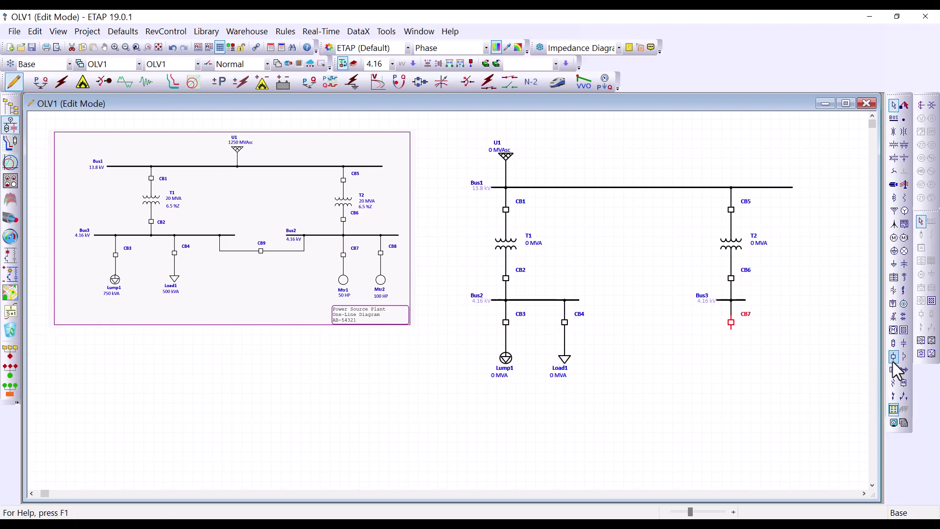
click(741, 300)
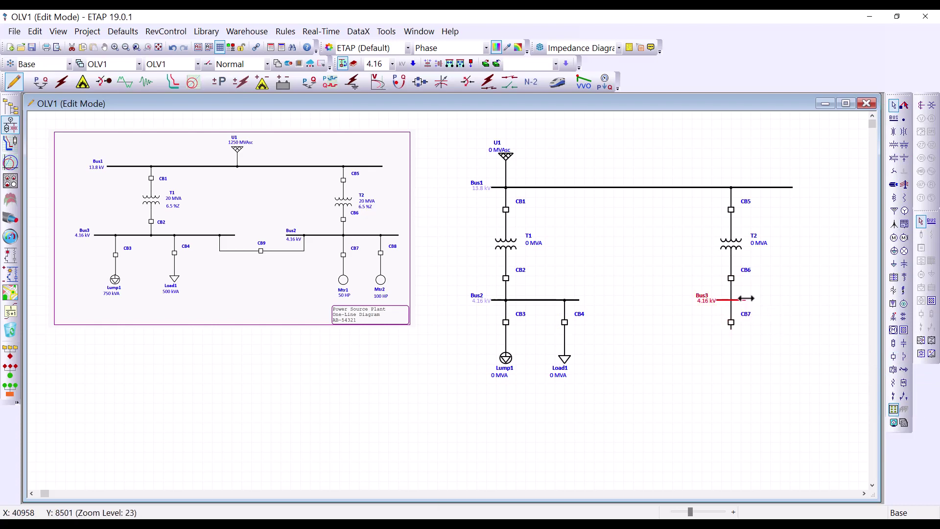
double_click(894, 237)
click(790, 329)
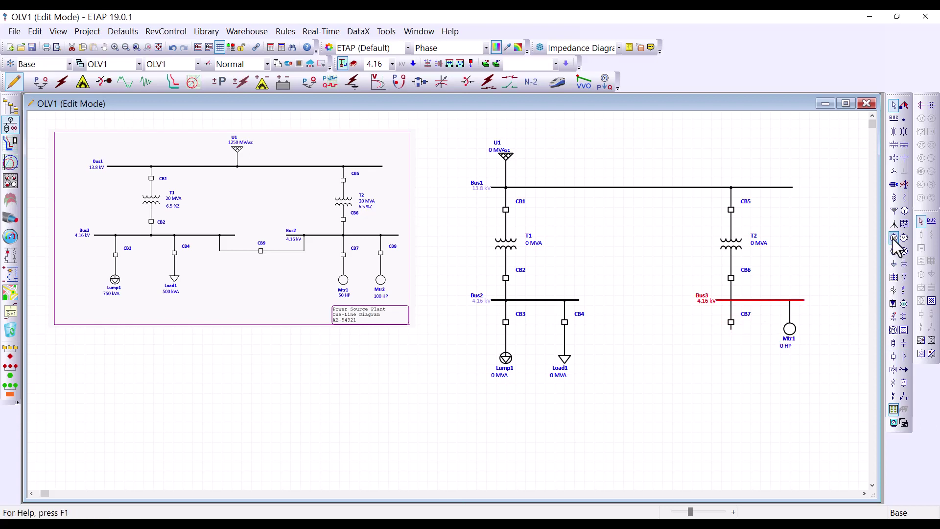
click(849, 329)
- Select Mtr1 and Mtr2 together and auto-insert a circuit breaker between each motor and Bus3
click(794, 347)
drag(774, 322, 861, 347)
click(845, 375)
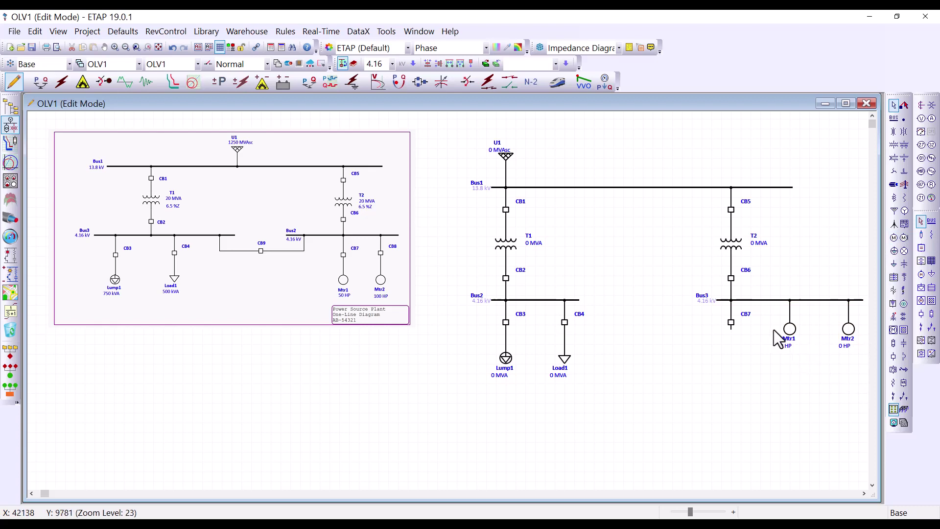
drag(774, 330, 856, 338)
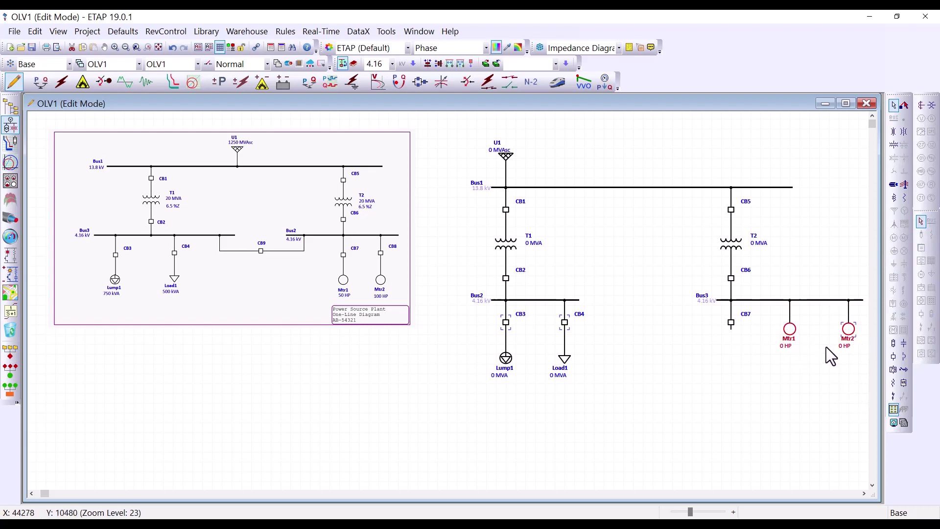
click(893, 357)
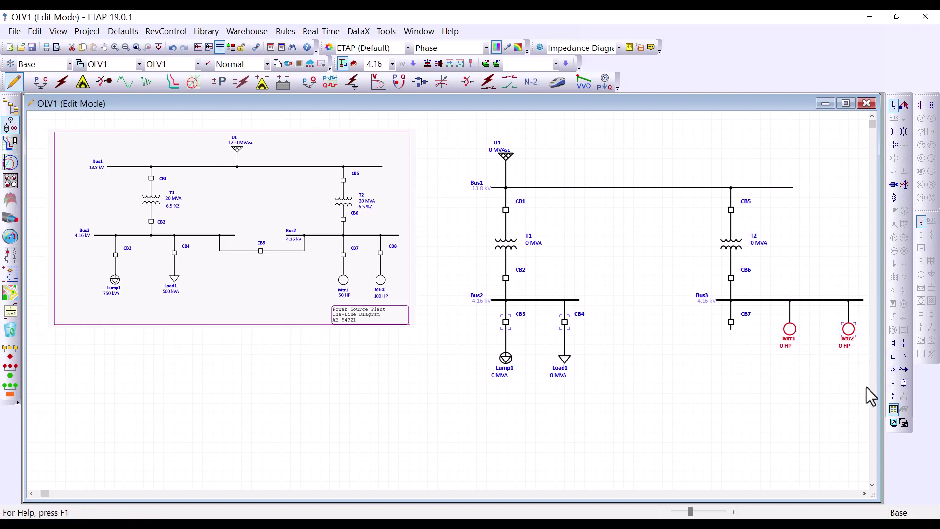
click(797, 395)
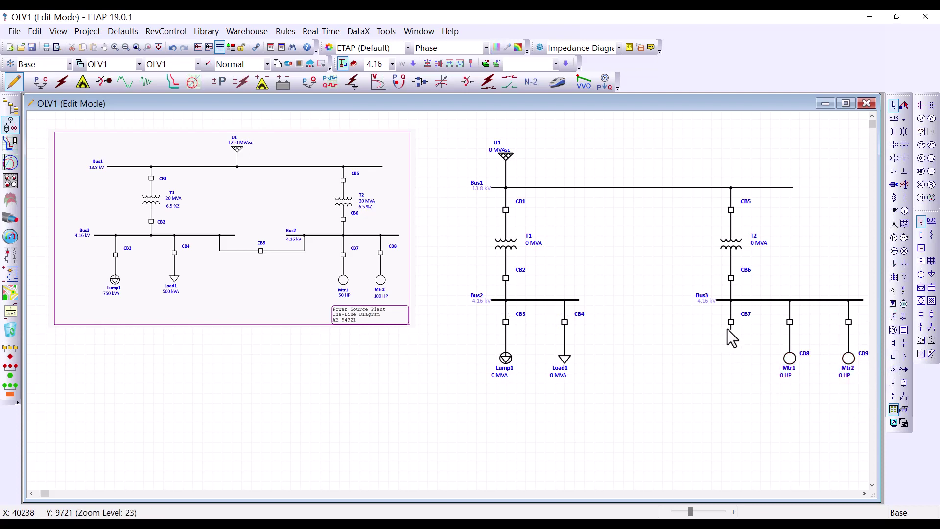
- Connect the free end of CB7 to the right end of Bus2 as the tie between the two 4.16 kV buses
drag(731, 329, 576, 302)
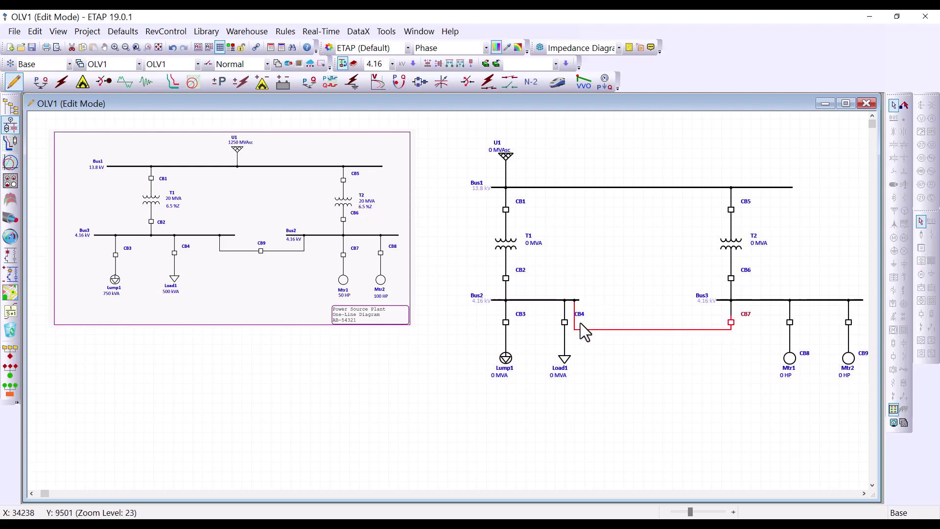
click(635, 412)
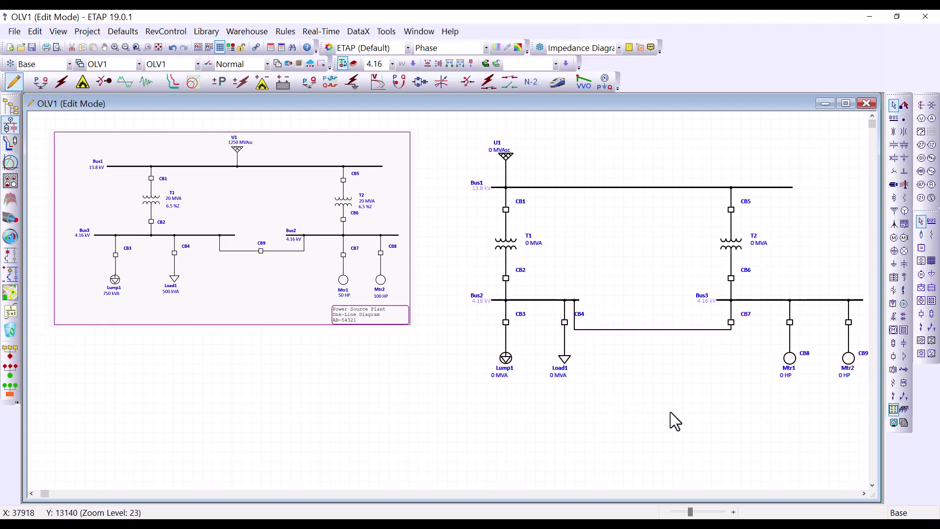
drag(671, 420, 663, 441)
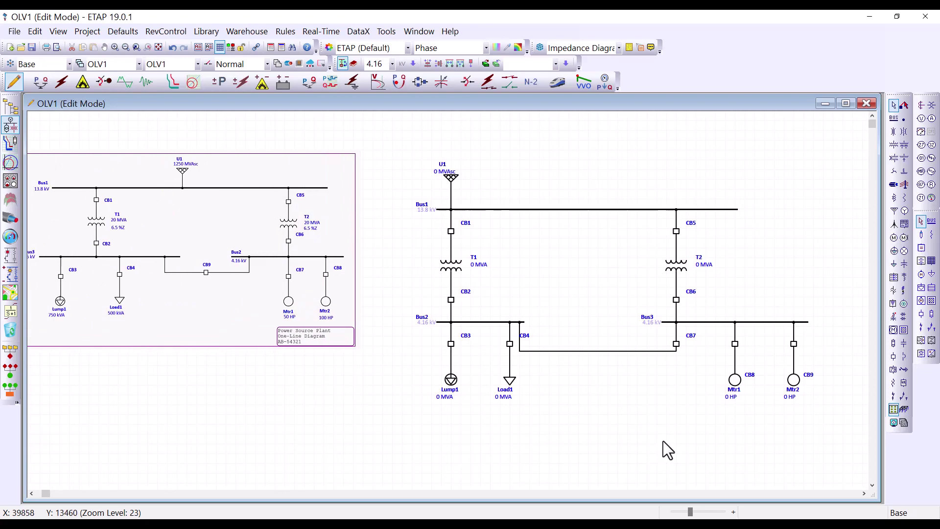